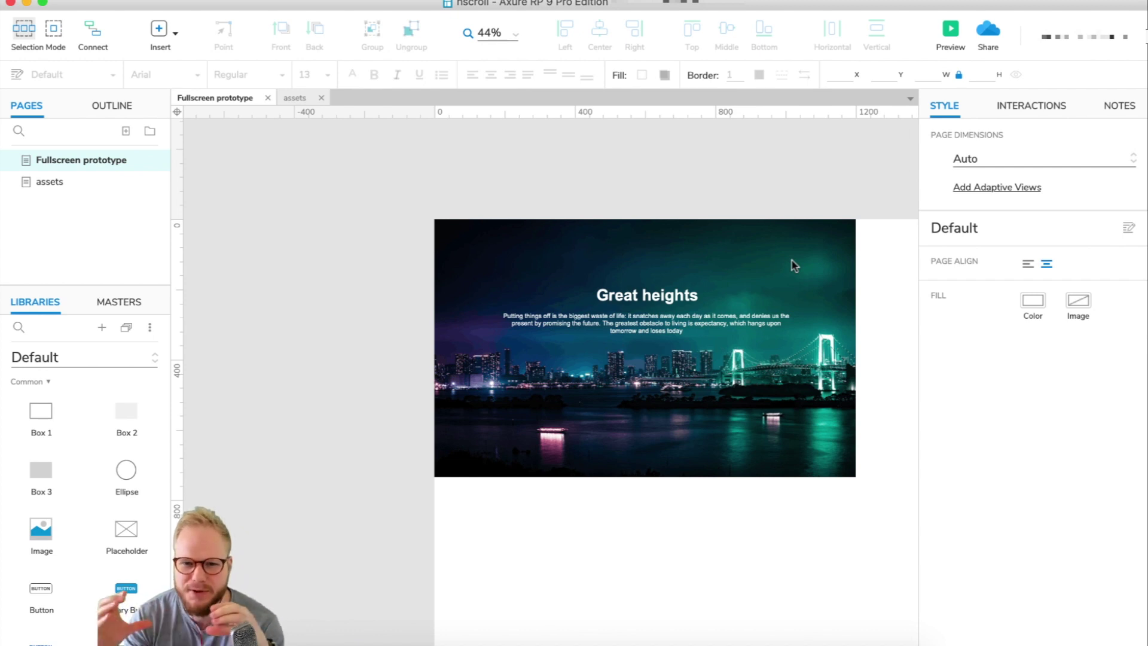
# - Inspect the Great heights heading, the paragraph text and the background city image
pyautogui.click(754, 296)
pyautogui.click(756, 326)
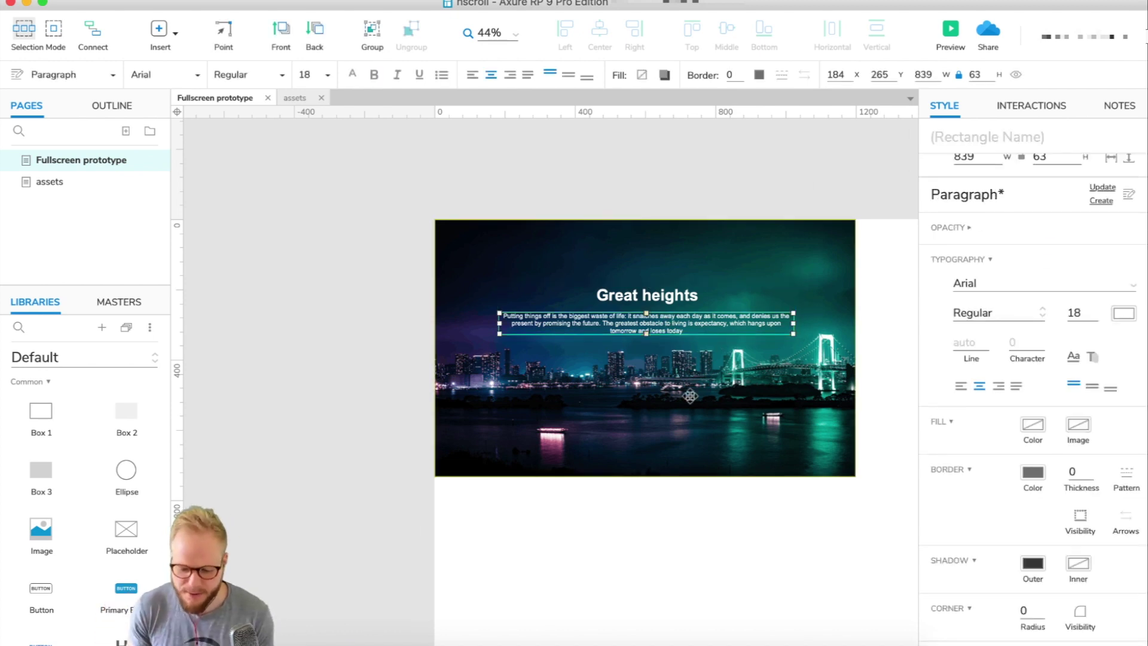
pyautogui.click(688, 426)
pyautogui.hscroll(5, 717, 514)
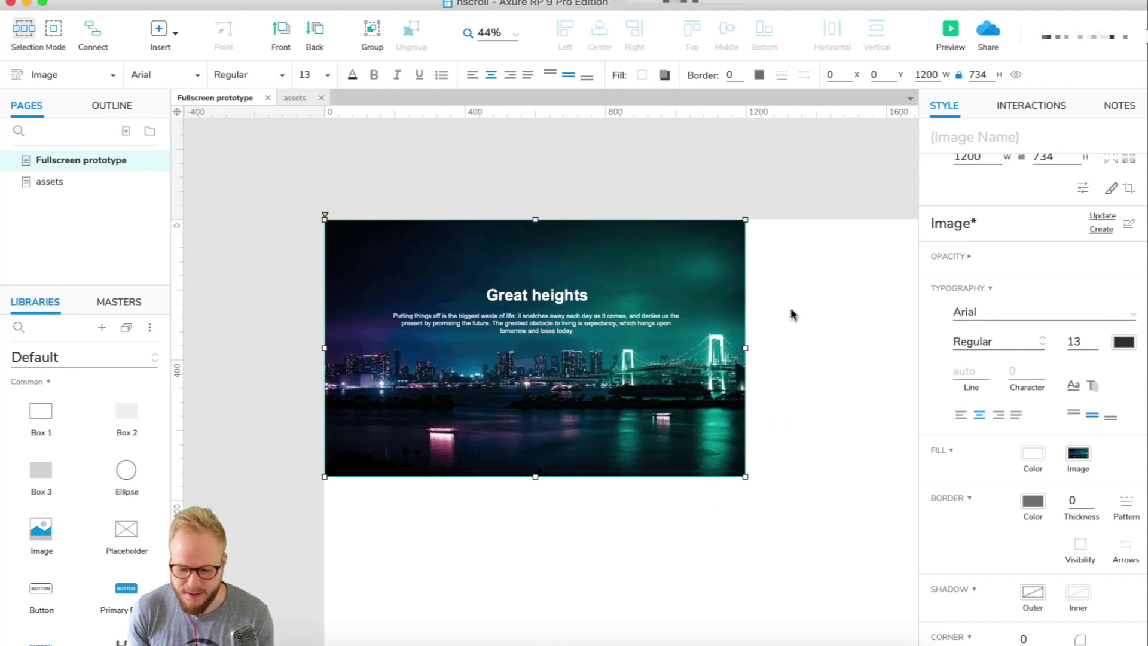
# - Enlarge the city image to about 1193 × 759 and preview the page in a browser
pyautogui.click(732, 481)
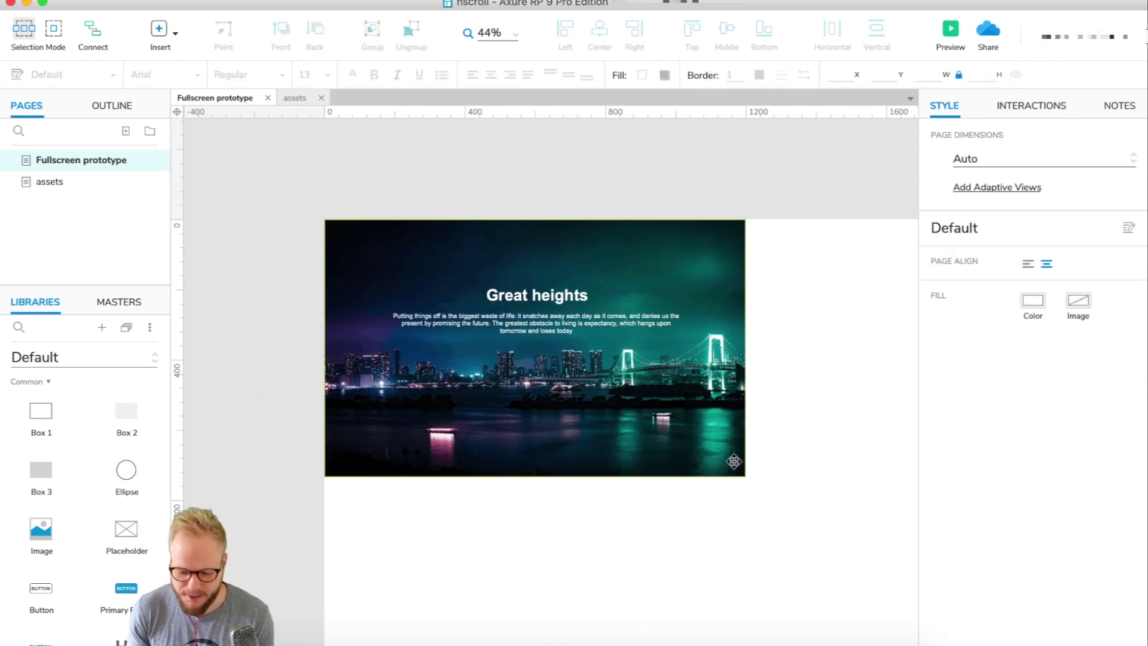
pyautogui.click(747, 479)
pyautogui.moveTo(749, 480)
pyautogui.mouseDown()
pyautogui.moveTo(813, 541)
pyautogui.moveTo(743, 486)
pyautogui.mouseUp()
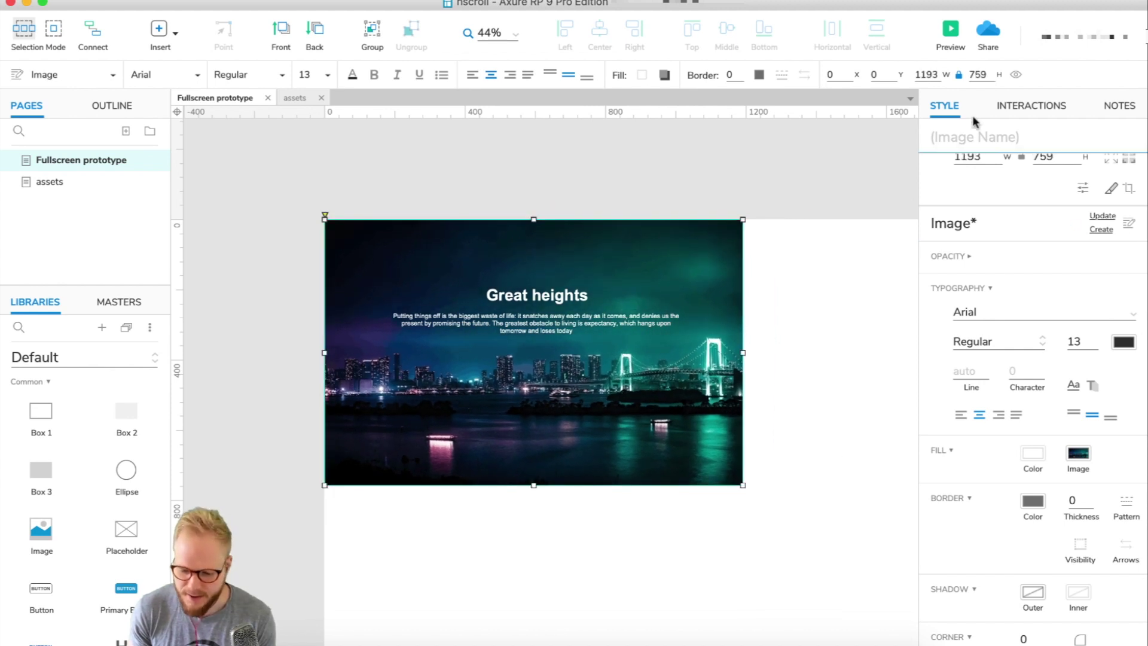
pyautogui.click(955, 38)
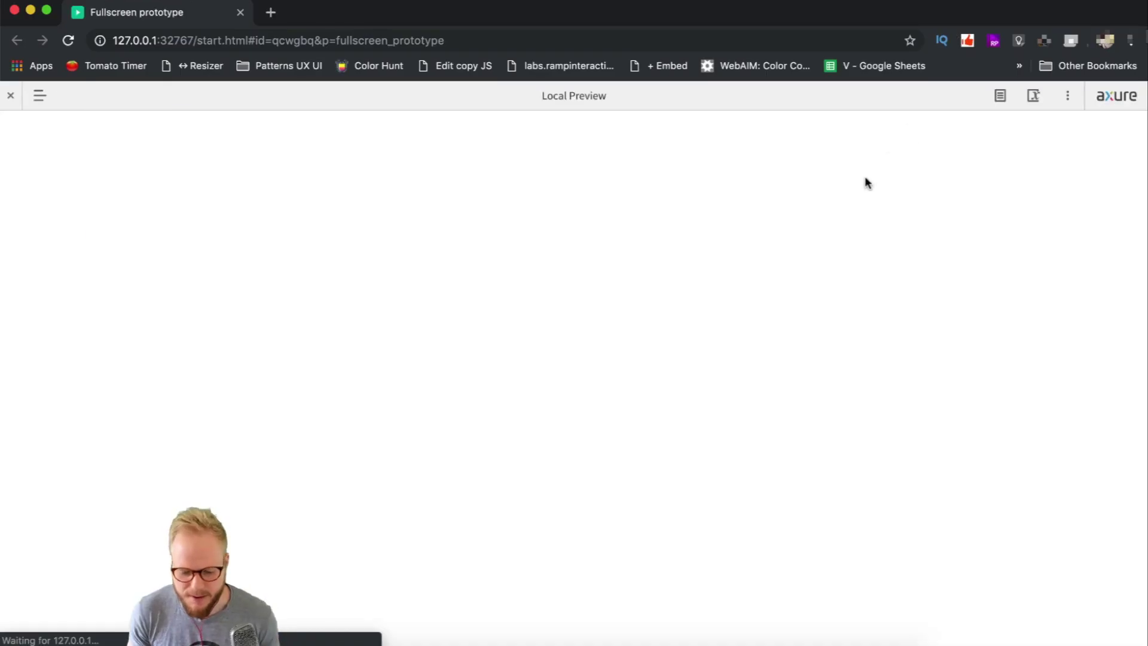
# - Hide the Axure preview frame so the Fullscreen prototype page shows alone
pyautogui.scroll(-2, 63, 233)
pyautogui.scroll(2, 61, 233)
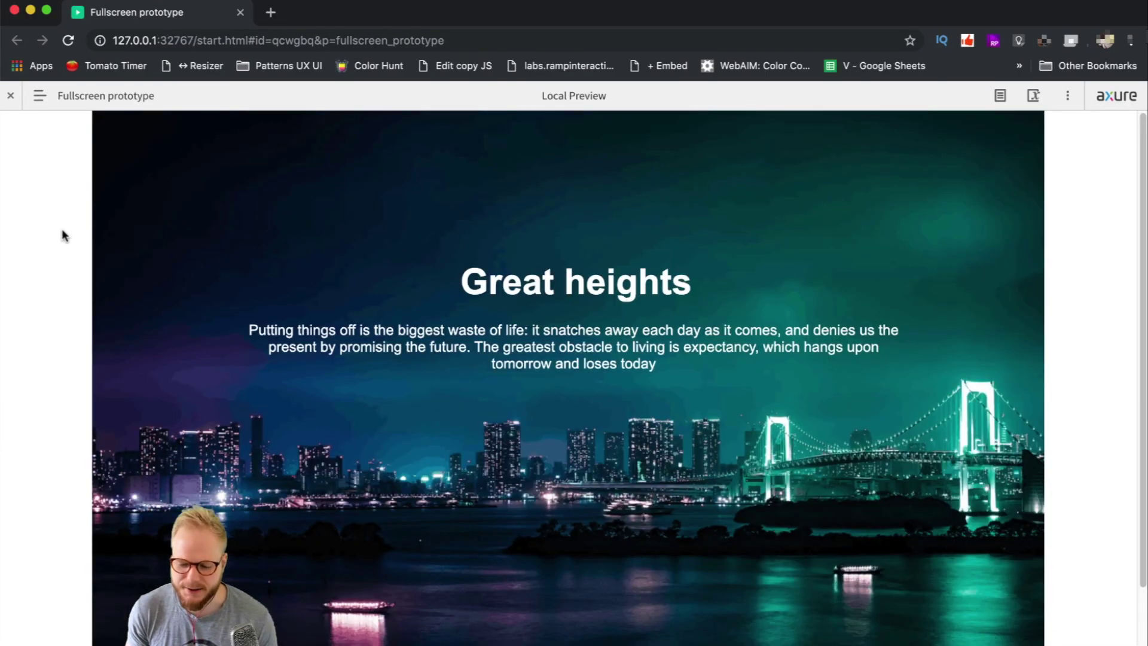
pyautogui.scroll(-2, 64, 235)
pyautogui.click(10, 95)
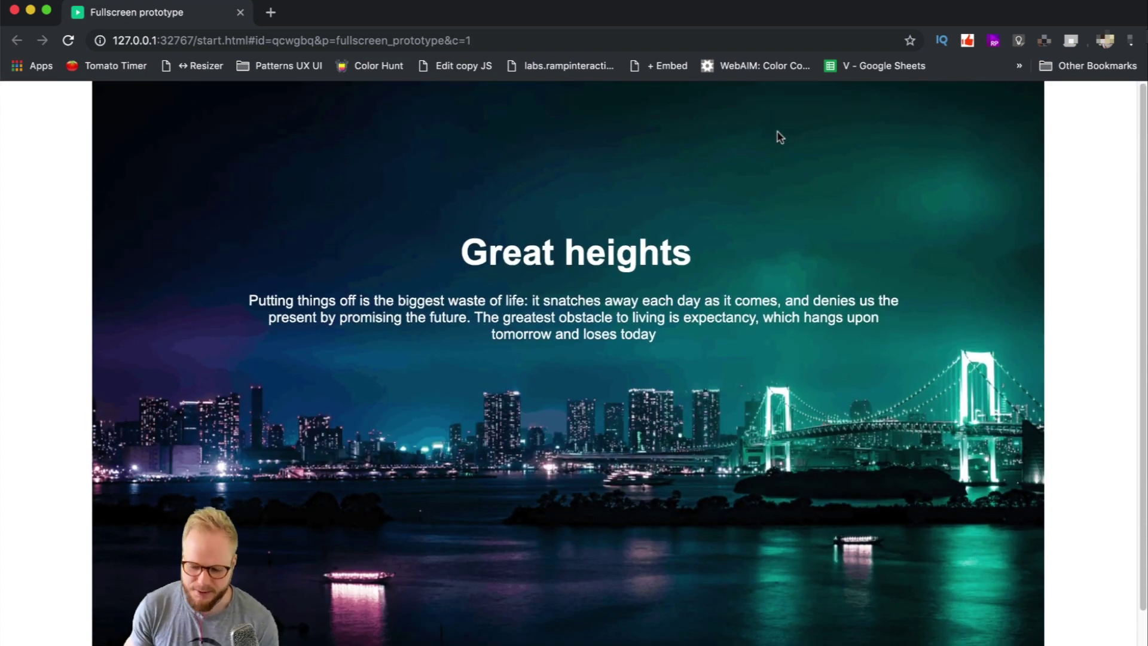
# - Look over the standalone page, then close the browser preview and return to the editor
pyautogui.scroll(-1, 781, 143)
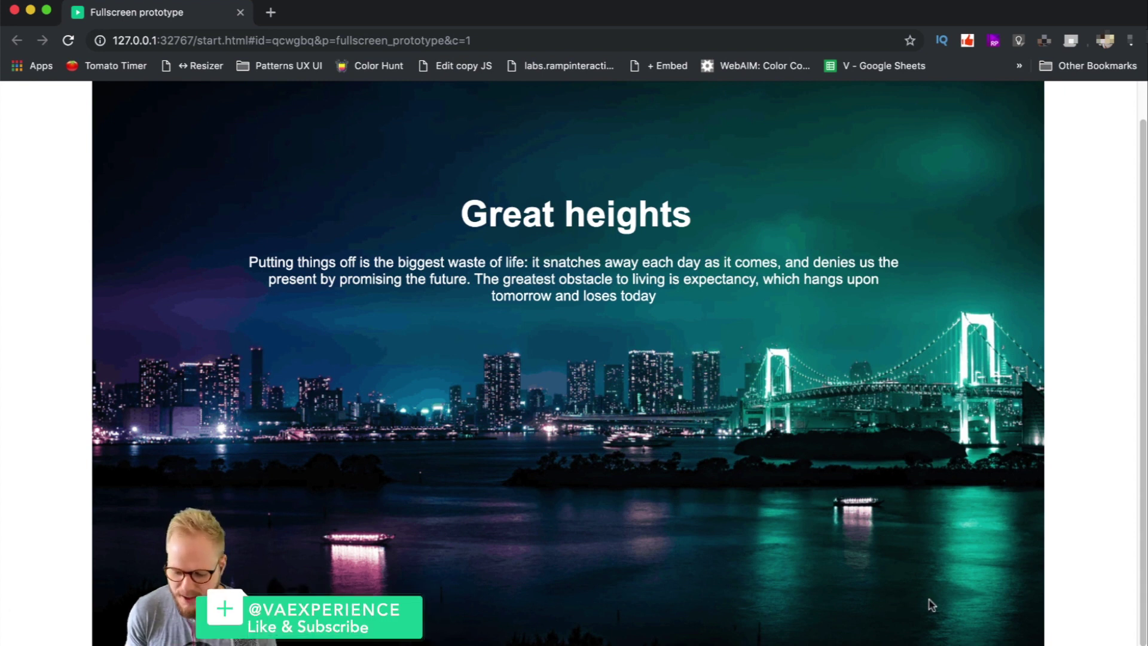
pyautogui.scroll(1, 984, 548)
pyautogui.scroll(2, 1144, 138)
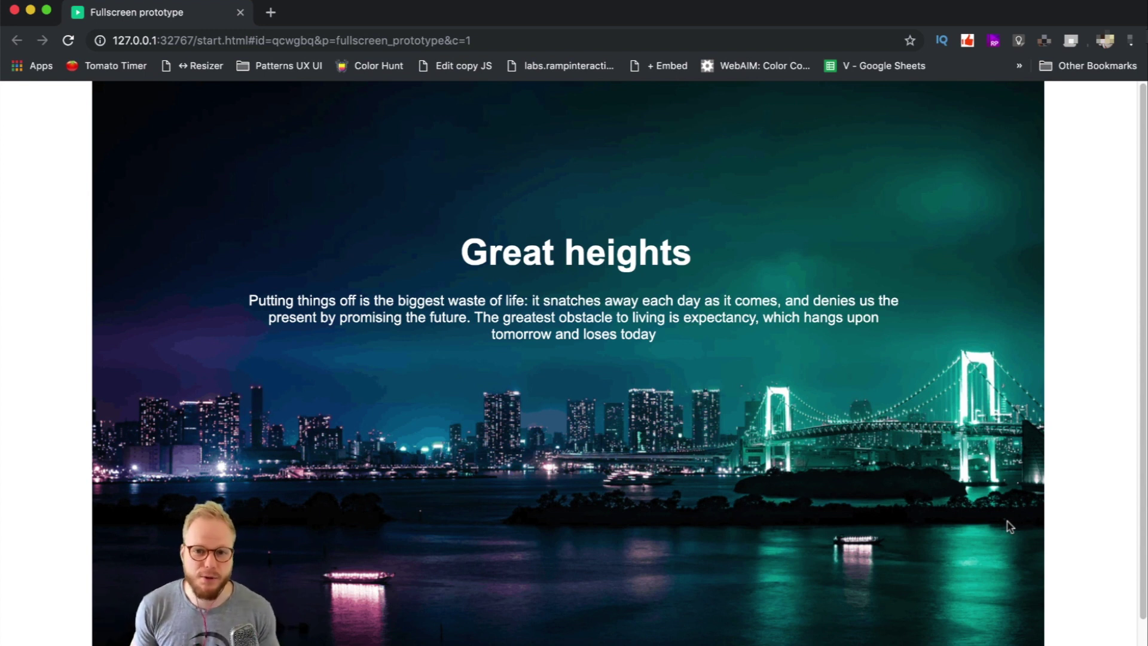
pyautogui.click(240, 12)
# - Open the Adaptive Views dialog from the page settings and cancel, keeping only the Base view
pyautogui.click(833, 273)
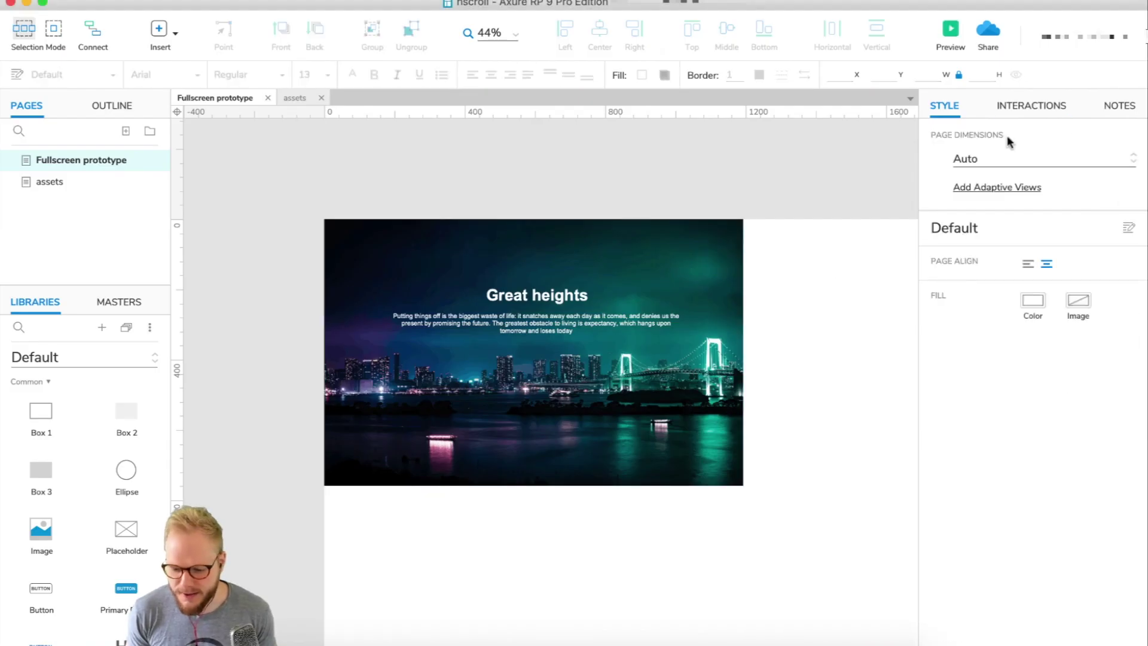
pyautogui.click(1020, 190)
pyautogui.moveTo(656, 180); pyautogui.dragTo(654, 173)
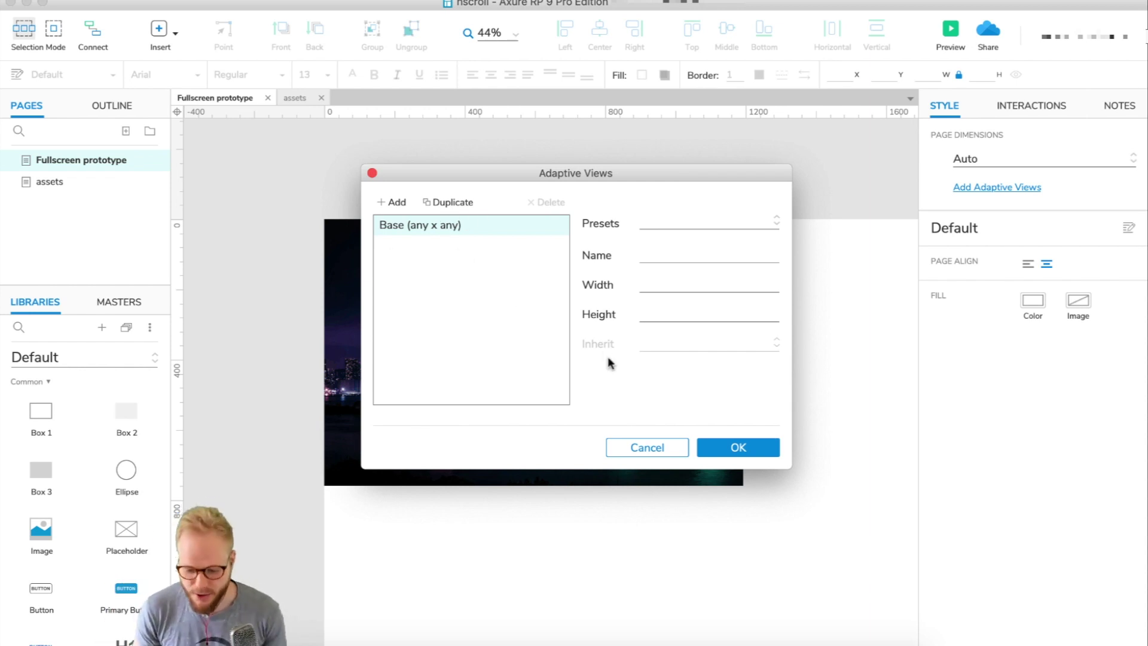
pyautogui.click(648, 446)
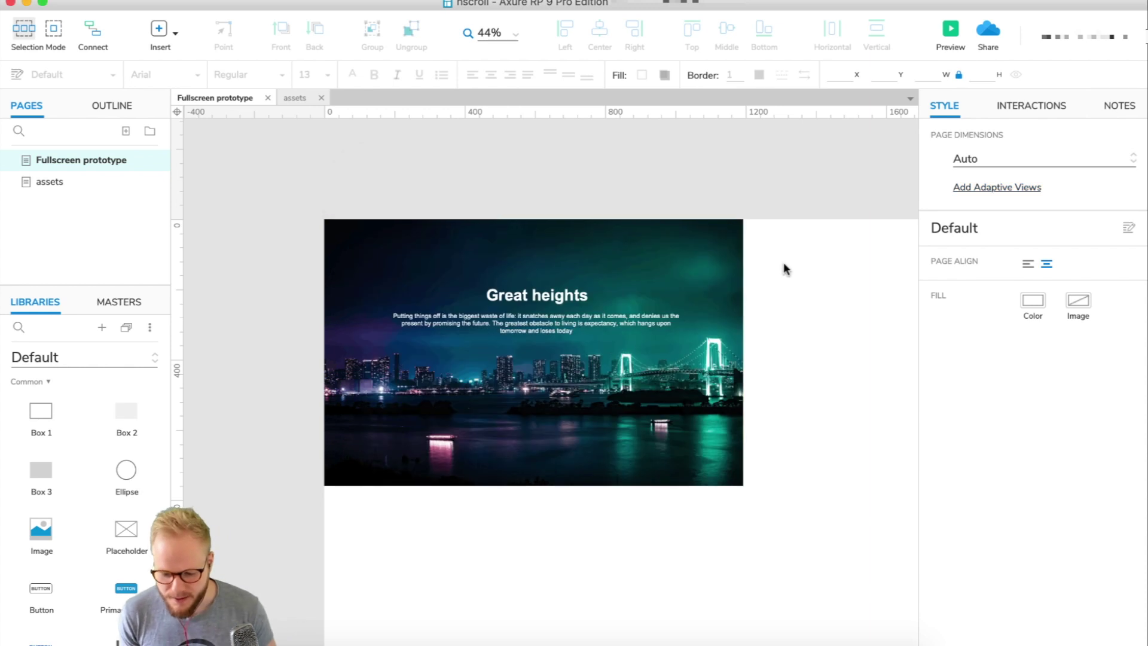
# - Set the page alignment to left and check the result in a browser preview
pyautogui.click(732, 235)
pyautogui.click(775, 294)
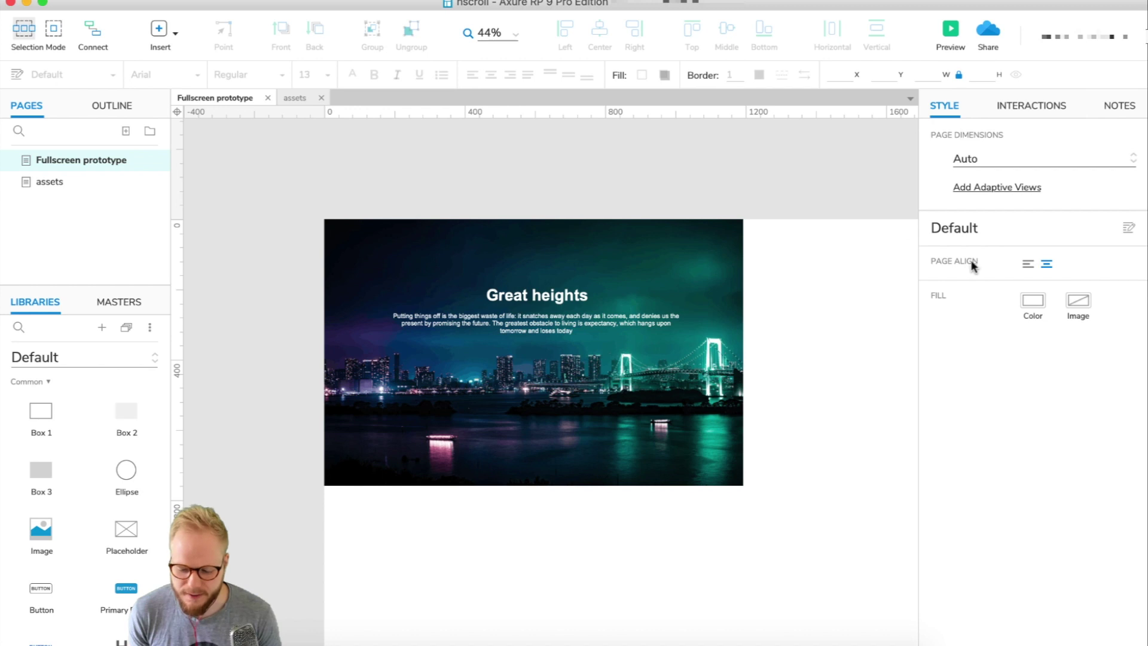
pyautogui.click(1027, 266)
pyautogui.click(952, 31)
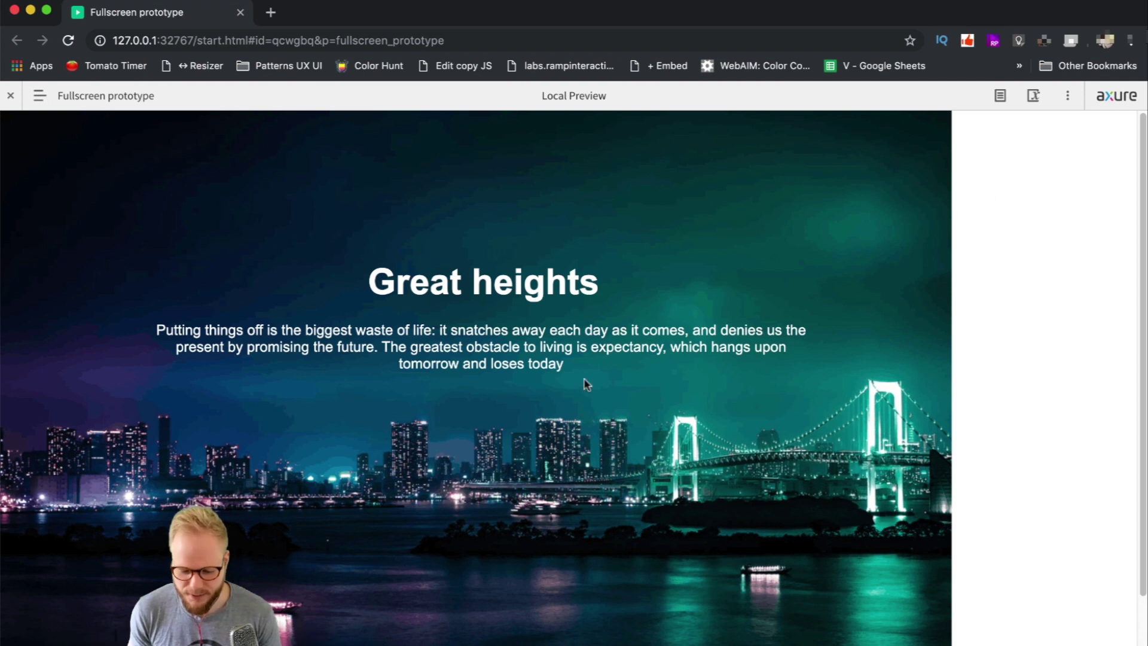
pyautogui.scroll(-2, 586, 385)
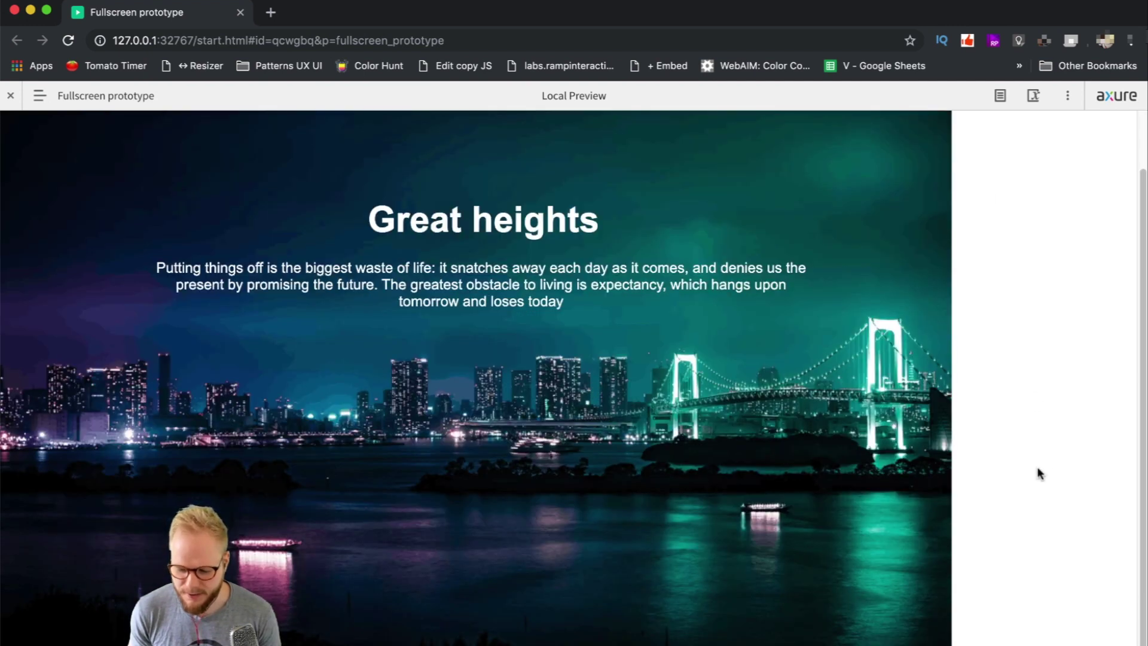
pyautogui.scroll(2, 1016, 449)
# - Convert the city image into a dynamic panel and resize it to 1900 × 1080
pyautogui.press('super+Tab')
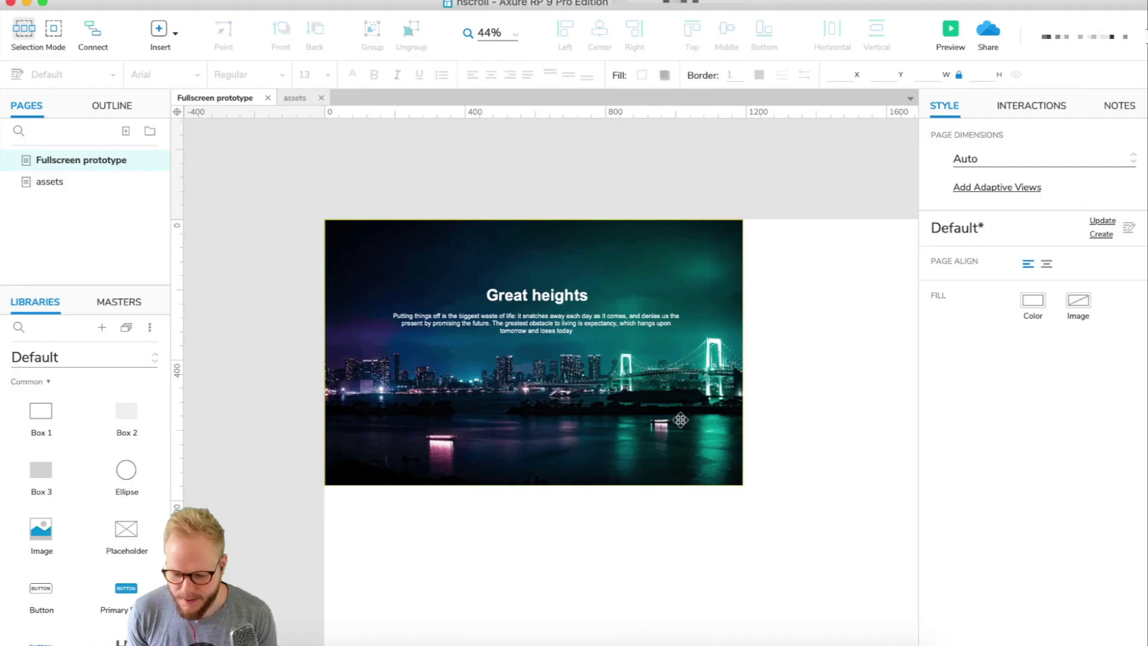
pyautogui.click(735, 457)
pyautogui.rightClick(632, 409)
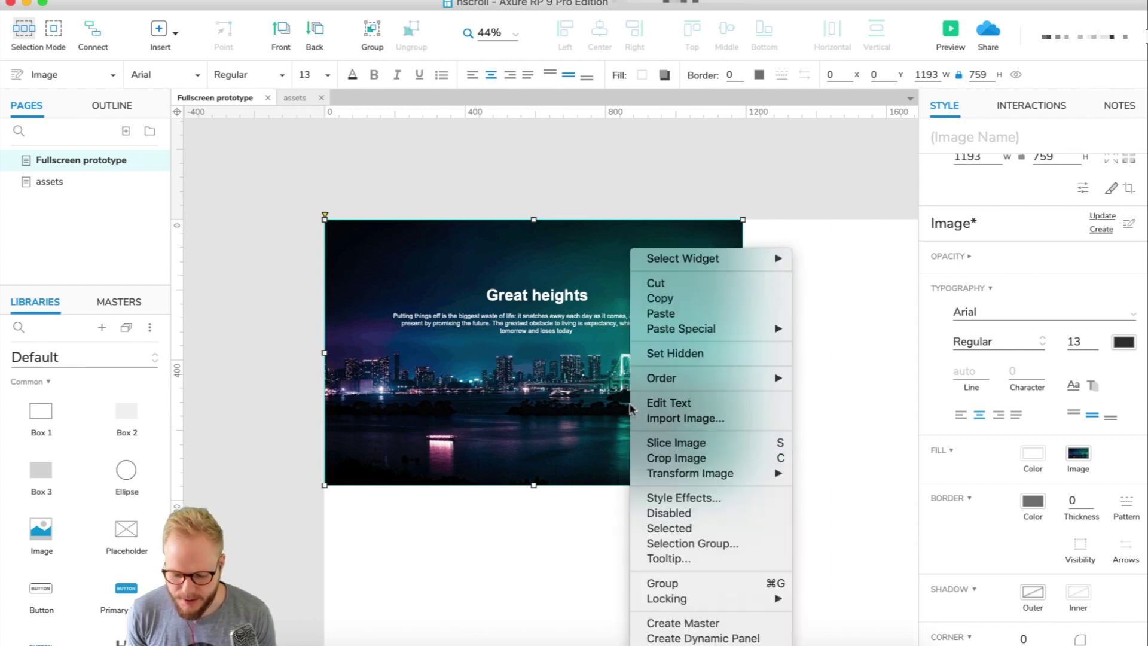
pyautogui.click(705, 640)
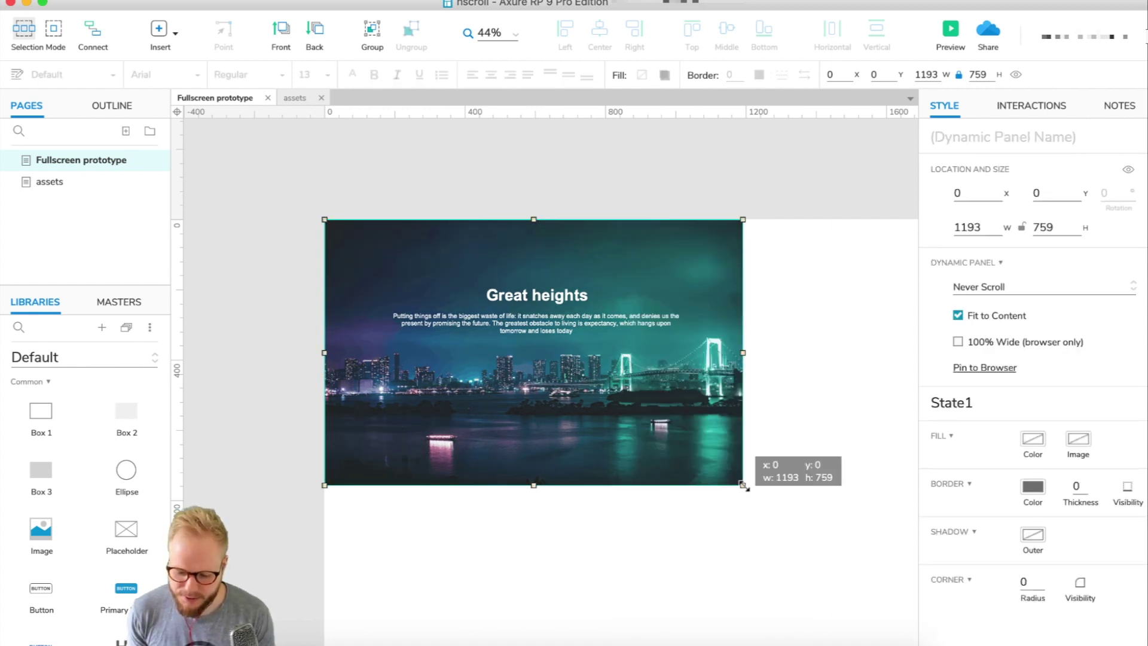
pyautogui.moveTo(743, 486); pyautogui.dragTo(776, 586)
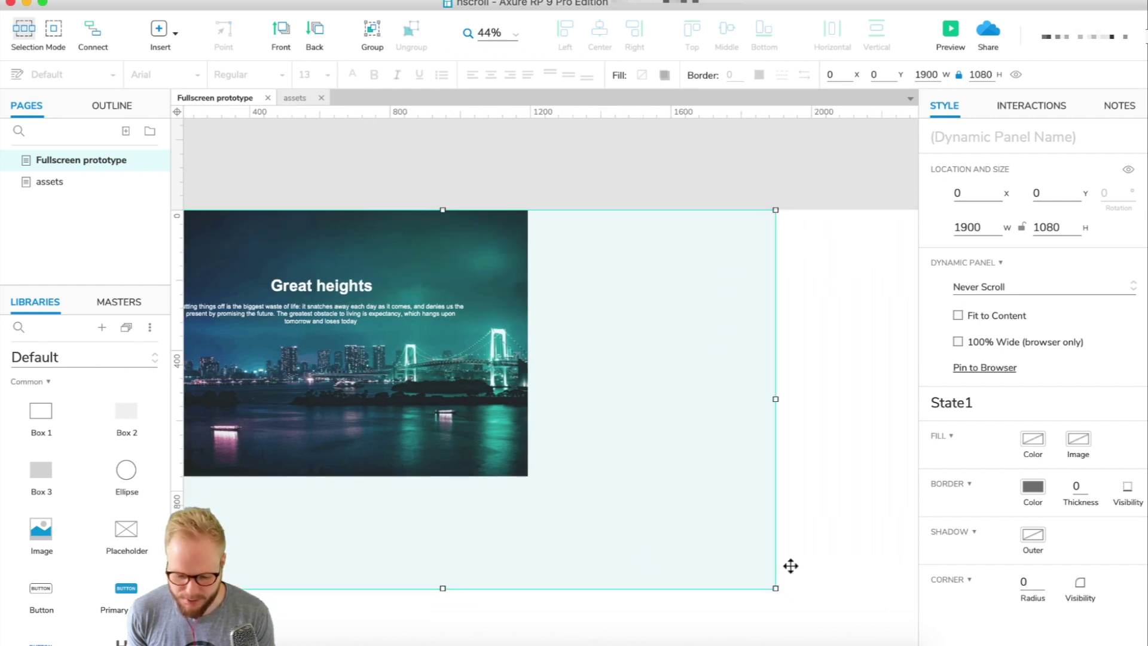
# - Name the new dynamic panel ++BG
pyautogui.hscroll(-4, 790, 564)
pyautogui.hscroll(-4, 503, 541)
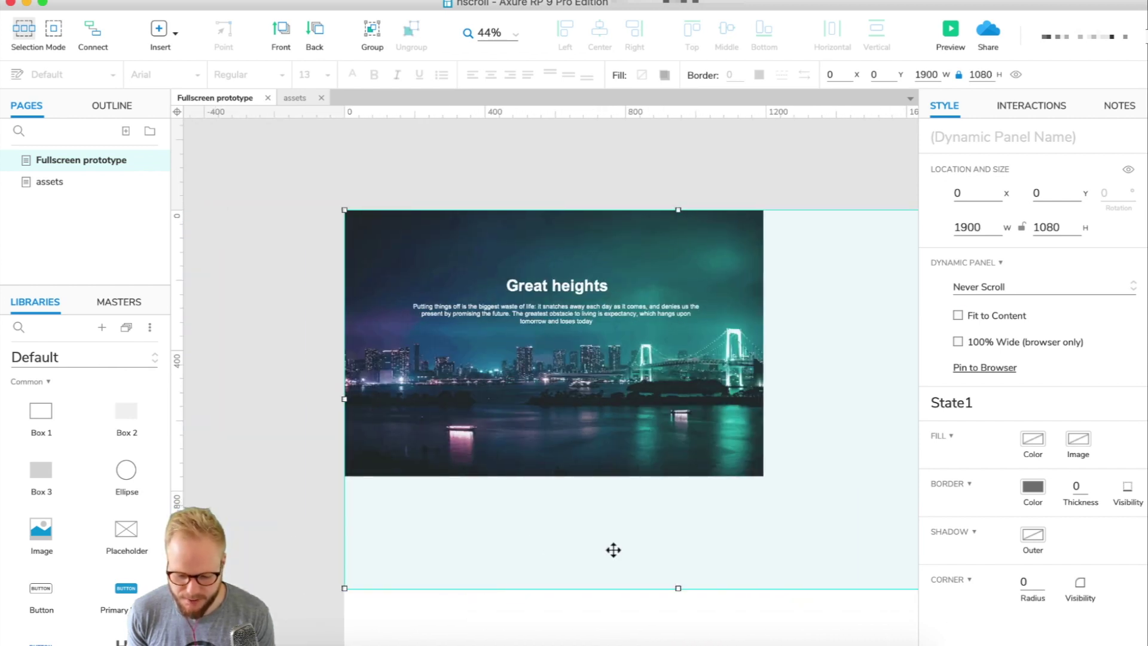
pyautogui.hscroll(6, 612, 548)
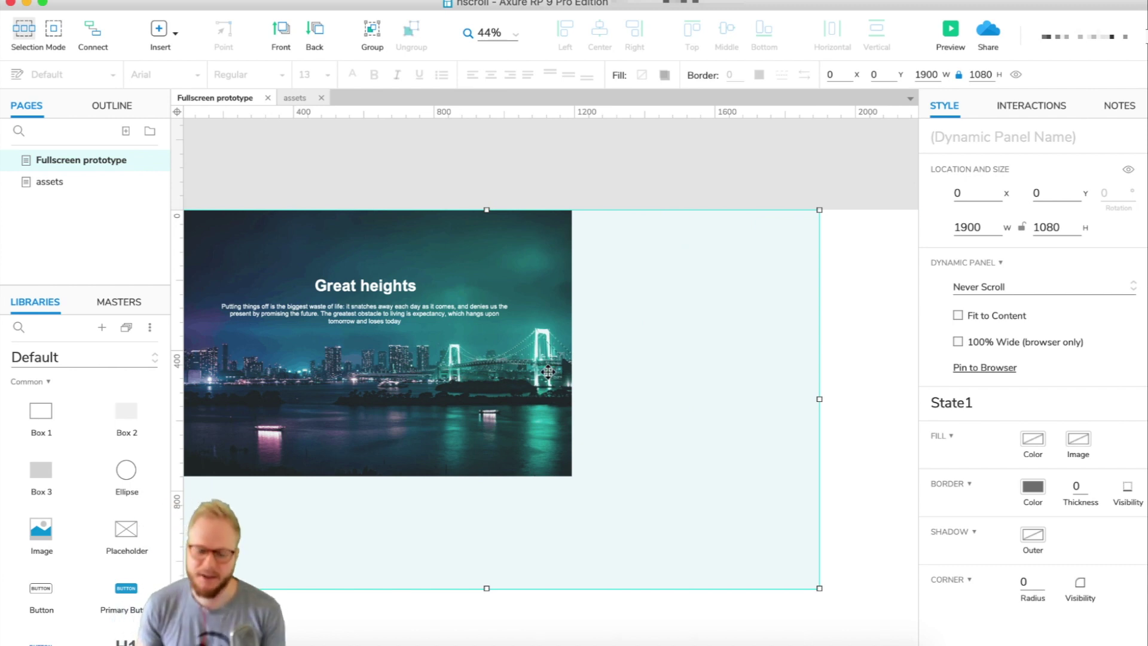
pyautogui.hscroll(-7, 600, 384)
pyautogui.hscroll(5, 823, 405)
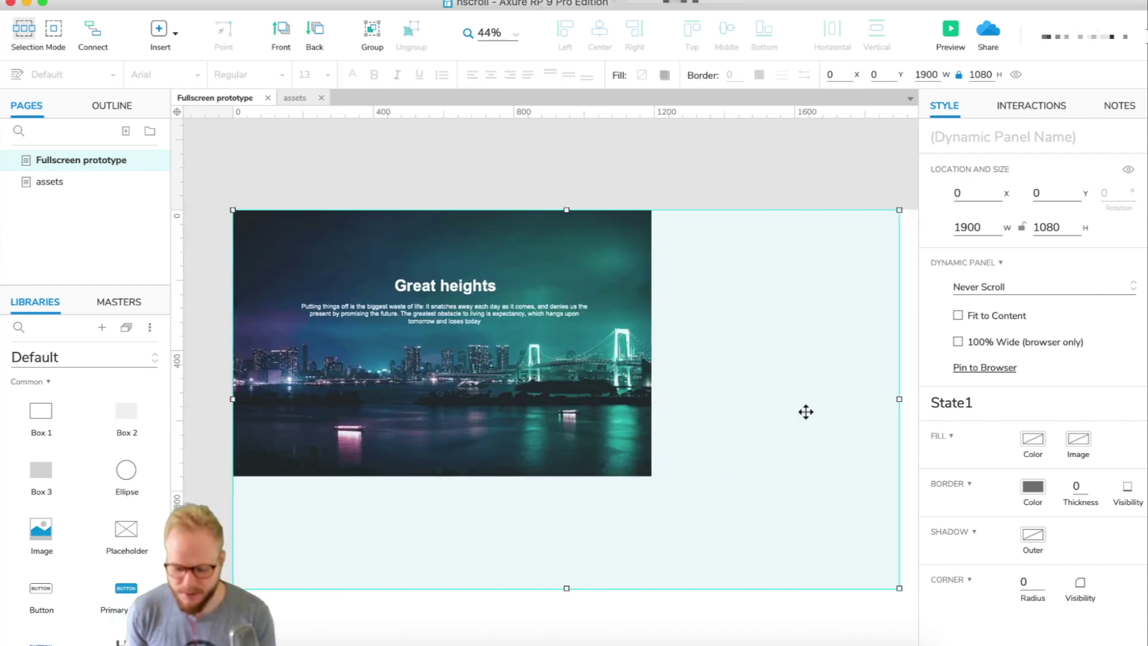
pyautogui.hscroll(1, 806, 411)
pyautogui.hscroll(3, 789, 464)
pyautogui.click(979, 137)
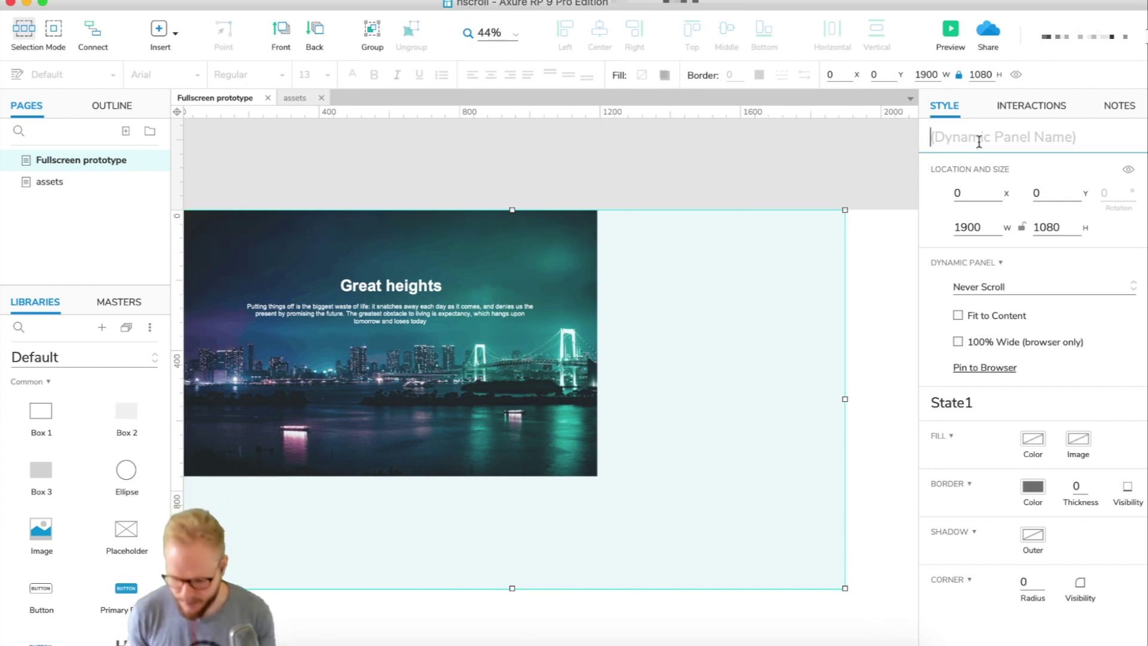
pyautogui.write('++')
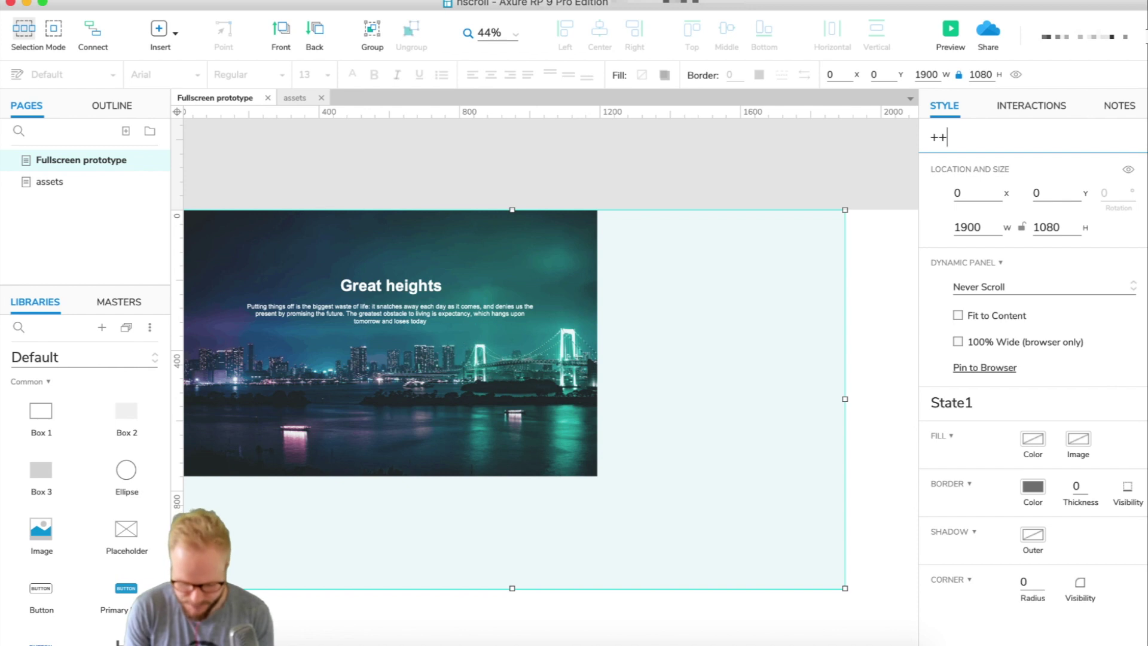
pyautogui.write('BG')
pyautogui.click(757, 160)
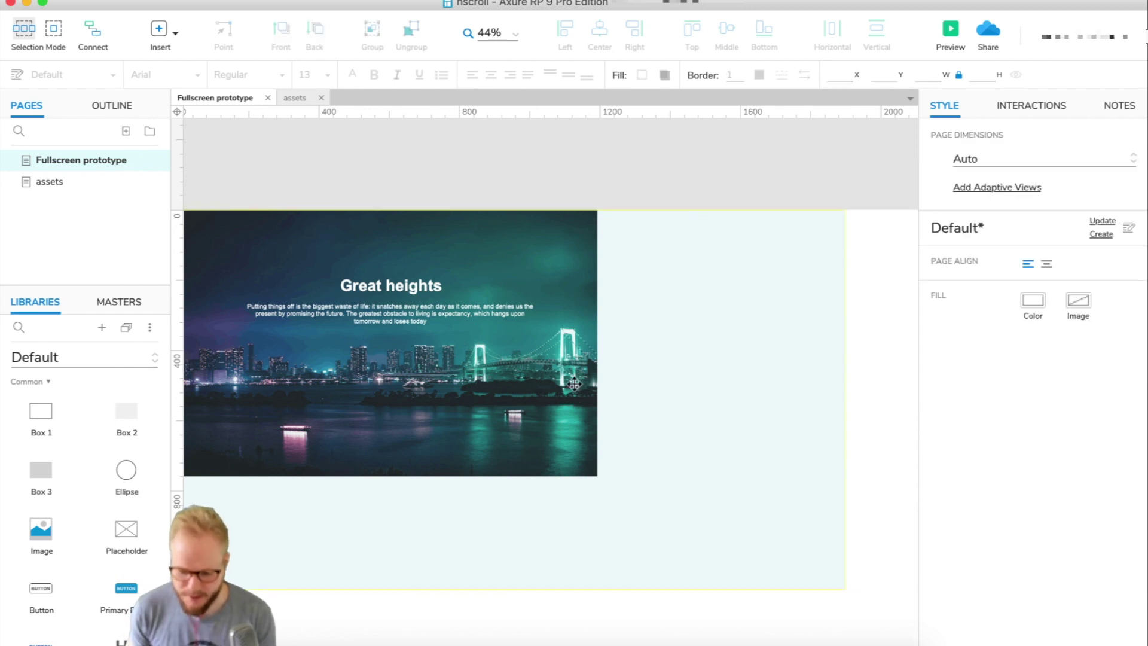
pyautogui.hscroll(-3, 694, 401)
# - In ++BG's State1, stretch the city image to 1902 × 1210 so it fills the panel
pyautogui.click(699, 397)
pyautogui.hscroll(3, 694, 404)
pyautogui.doubleClick(690, 406)
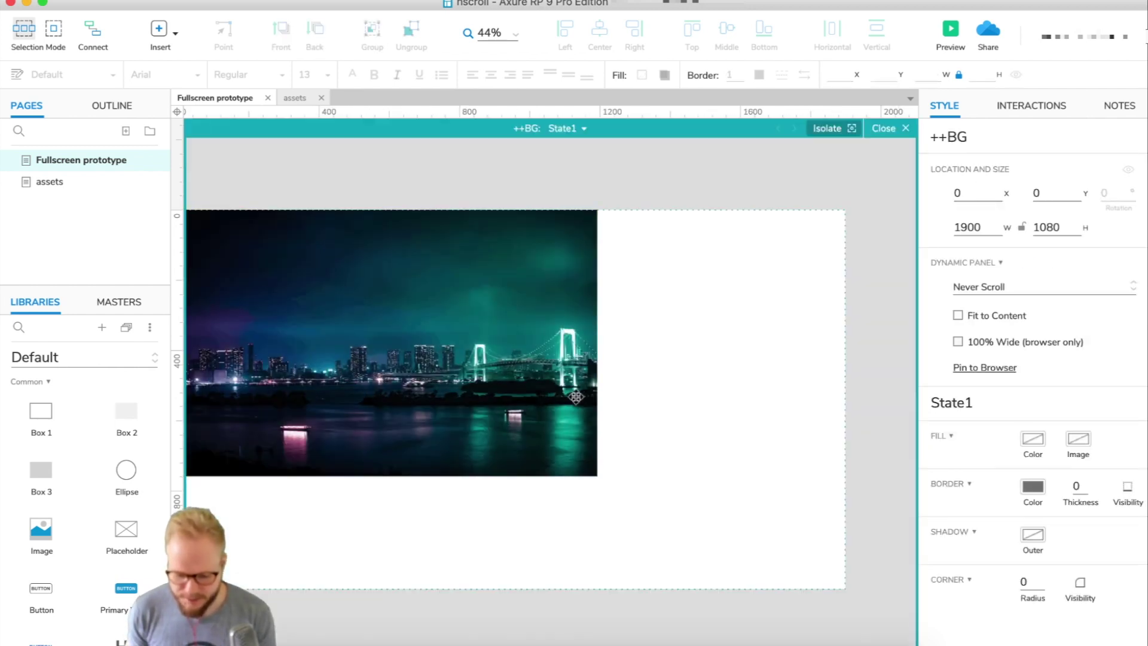
pyautogui.click(568, 448)
pyautogui.moveTo(596, 476); pyautogui.dragTo(845, 620)
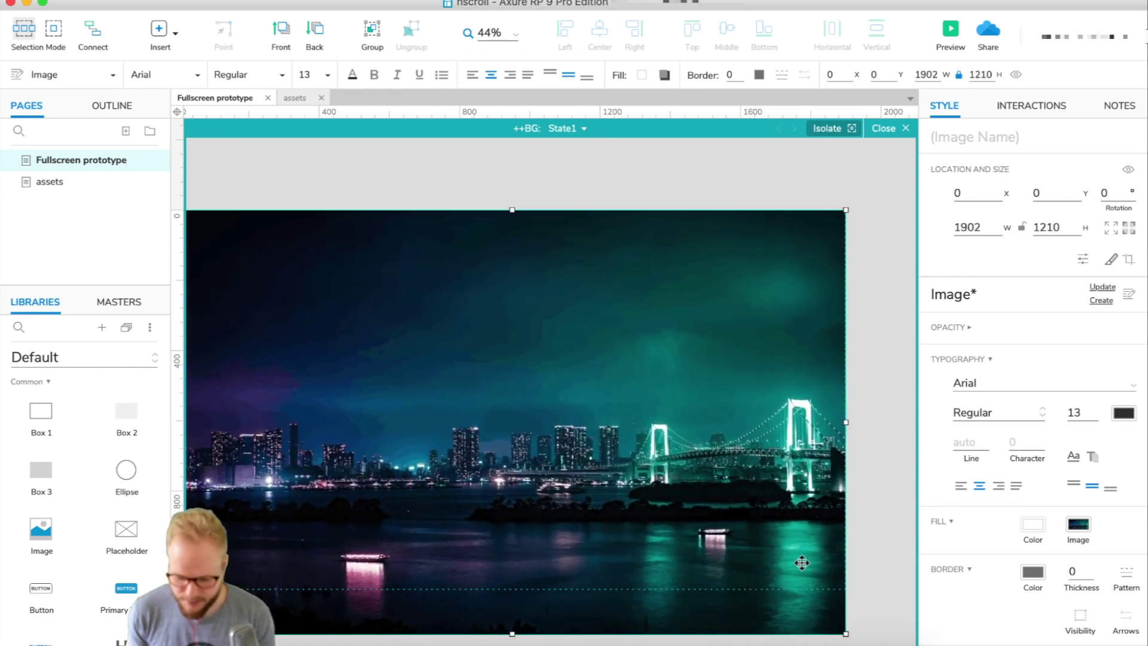
pyautogui.hscroll(-3, 825, 574)
pyautogui.click(884, 128)
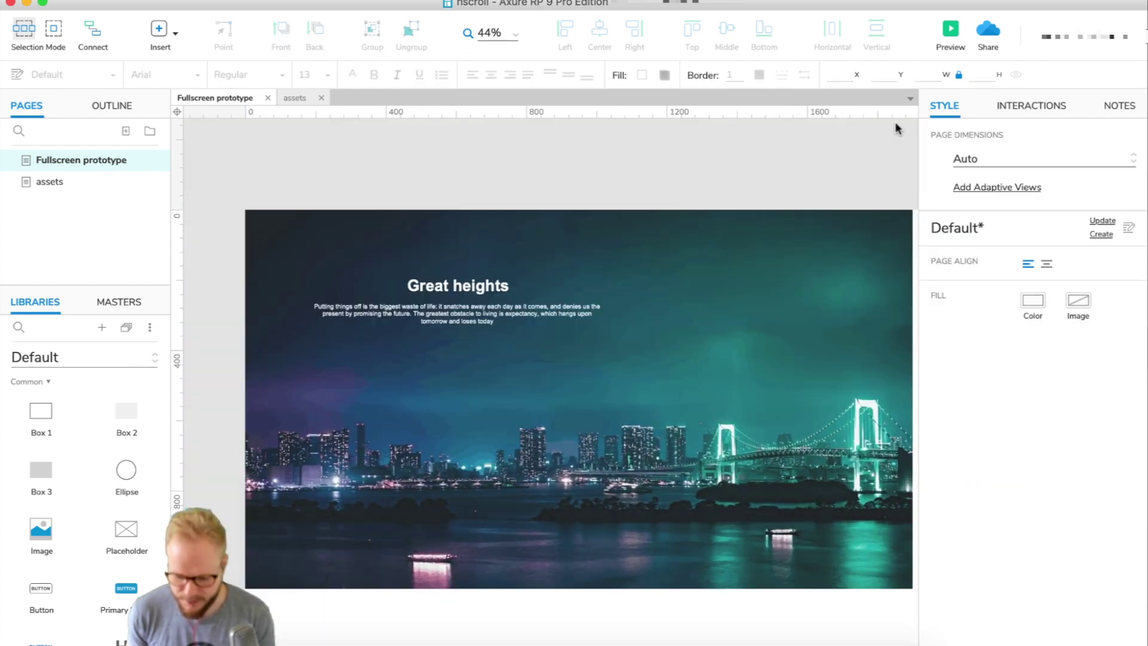
pyautogui.hscroll(3, 770, 359)
pyautogui.hscroll(-2, 450, 426)
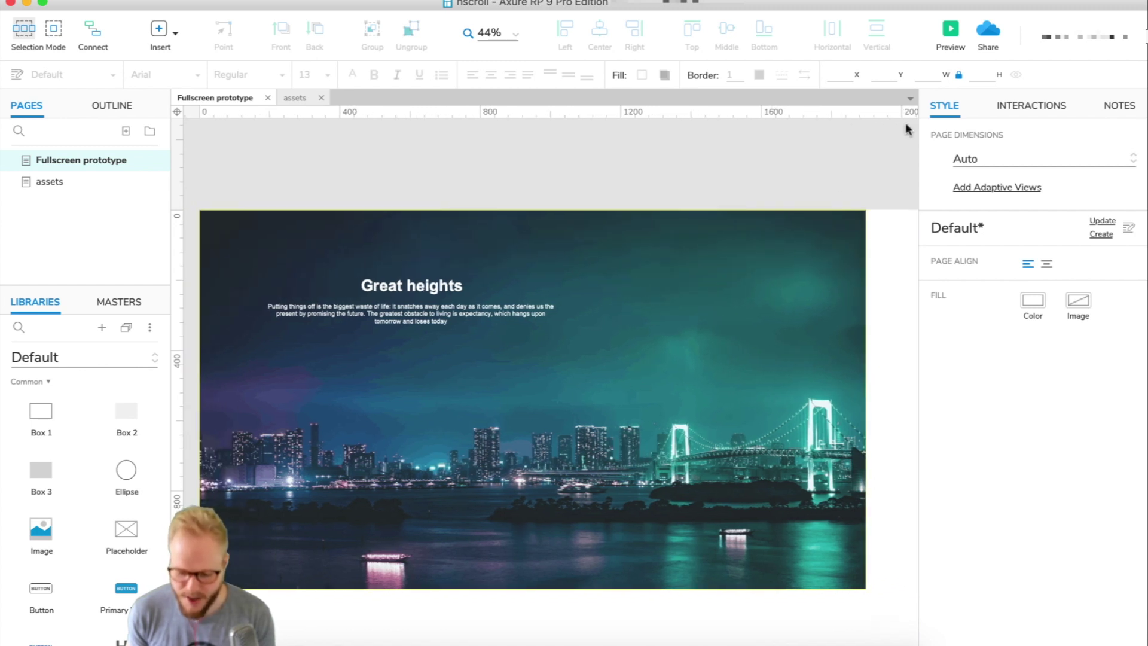
pyautogui.click(950, 31)
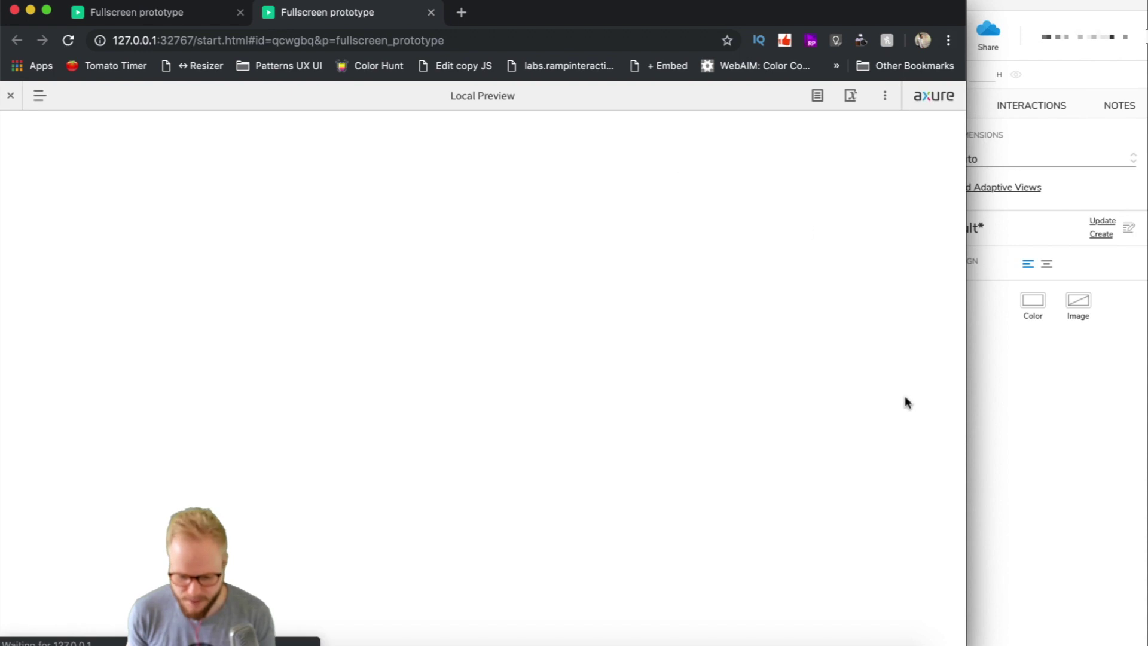
pyautogui.hotkey('ctrl', 'alt', 'Return')
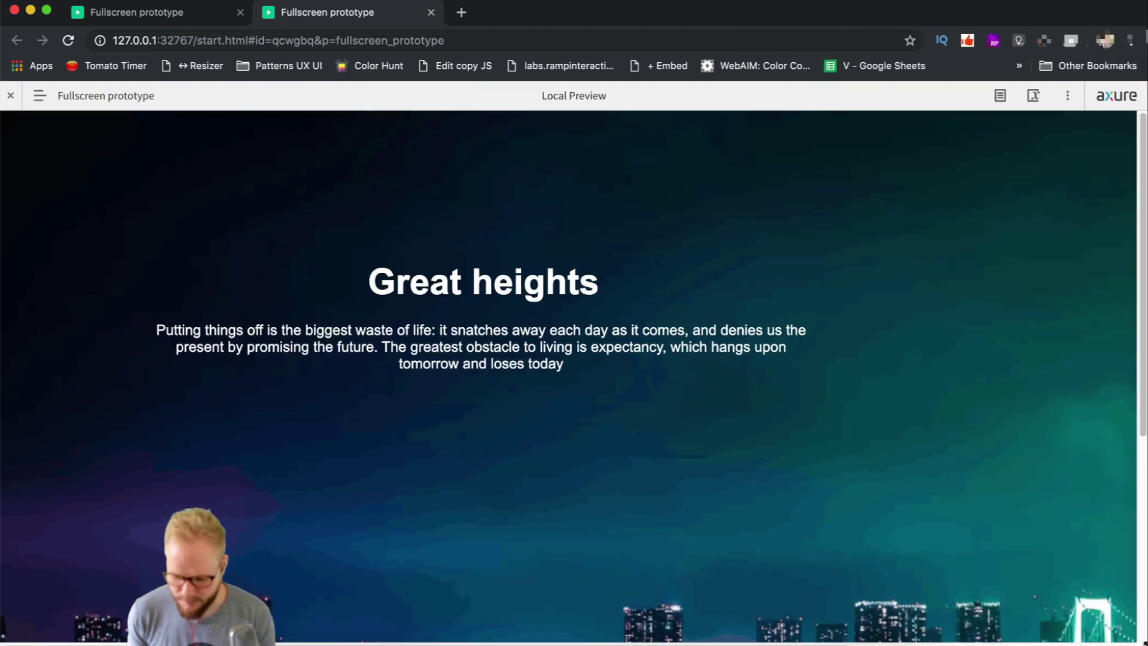
pyautogui.click(11, 96)
pyautogui.scroll(-5, 659, 239)
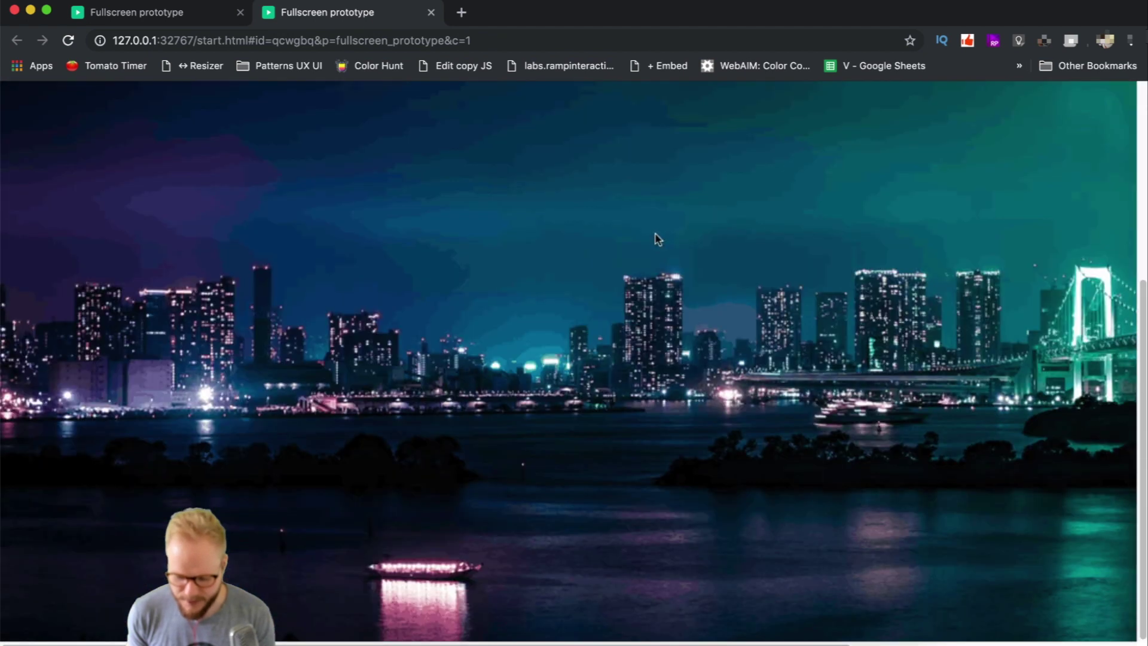
pyautogui.hscroll(5, 658, 239)
pyautogui.hscroll(-4, 925, 546)
pyautogui.hscroll(2, 676, 639)
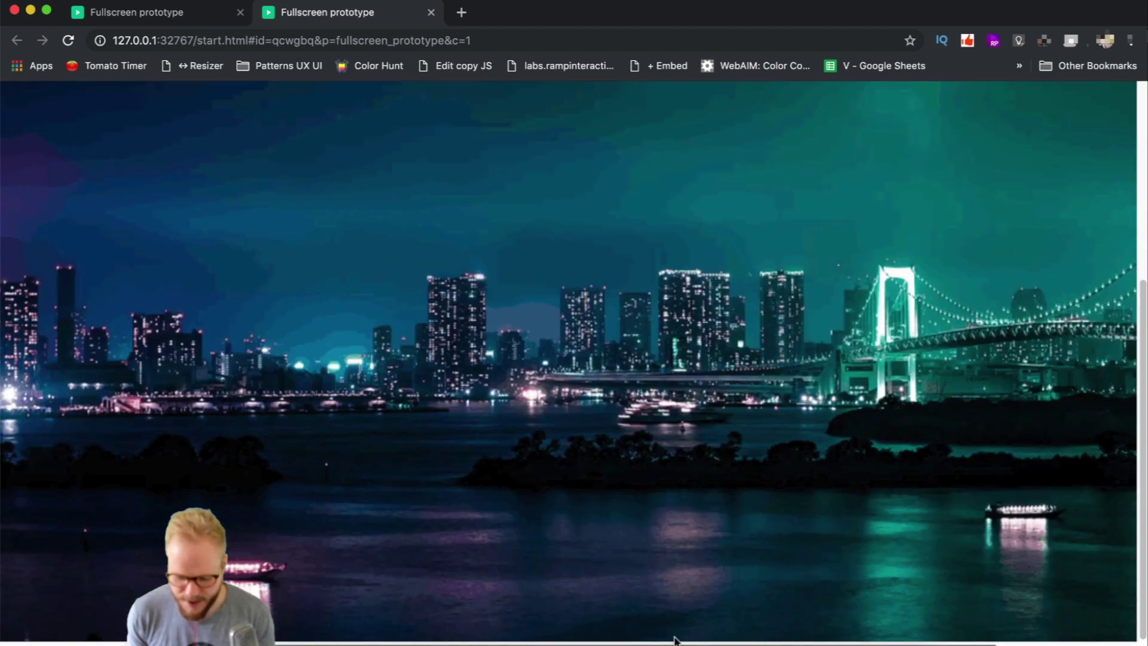
pyautogui.hscroll(-3, 676, 639)
pyautogui.scroll(5, 883, 389)
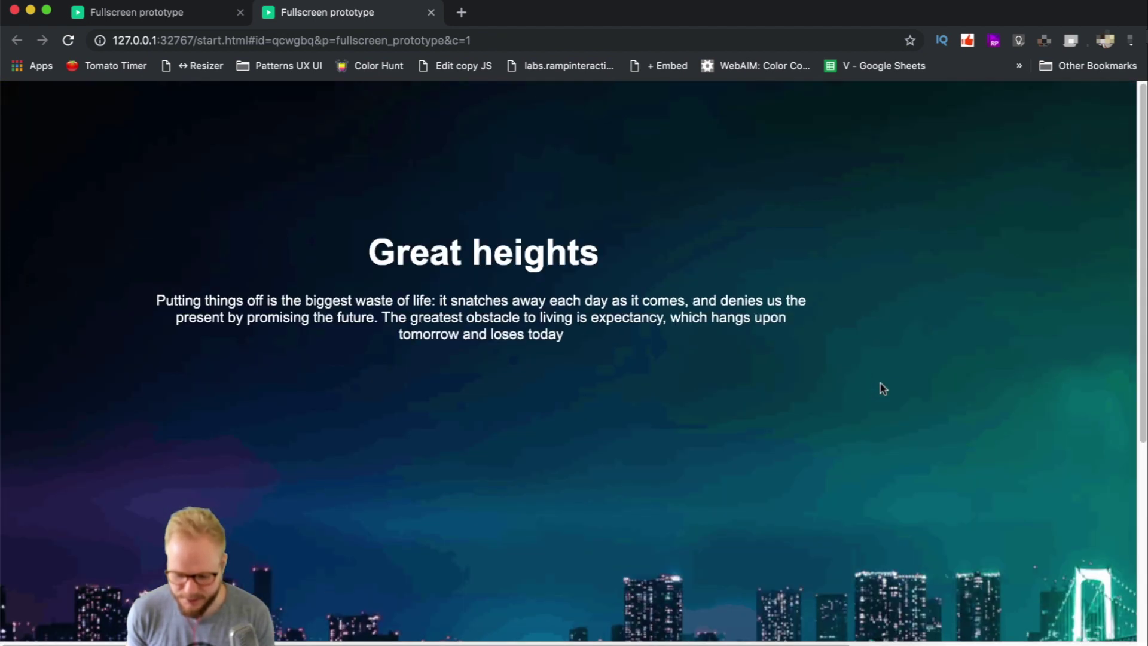
pyautogui.hscroll(1, 883, 388)
pyautogui.hscroll(6, 529, 483)
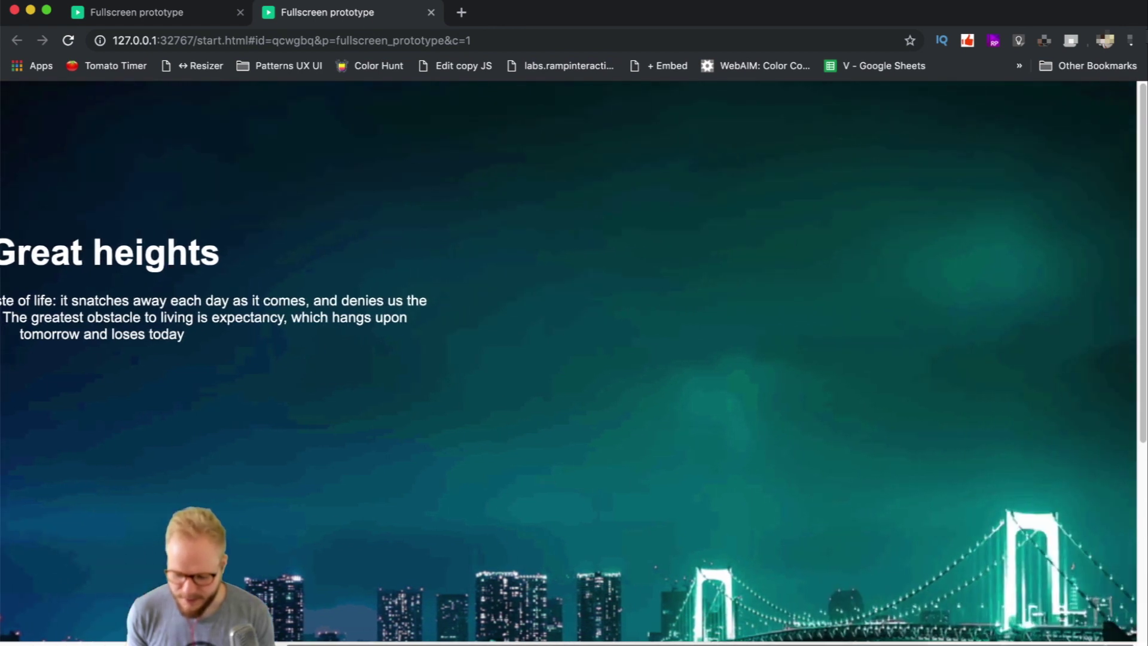
pyautogui.hscroll(-6, 529, 483)
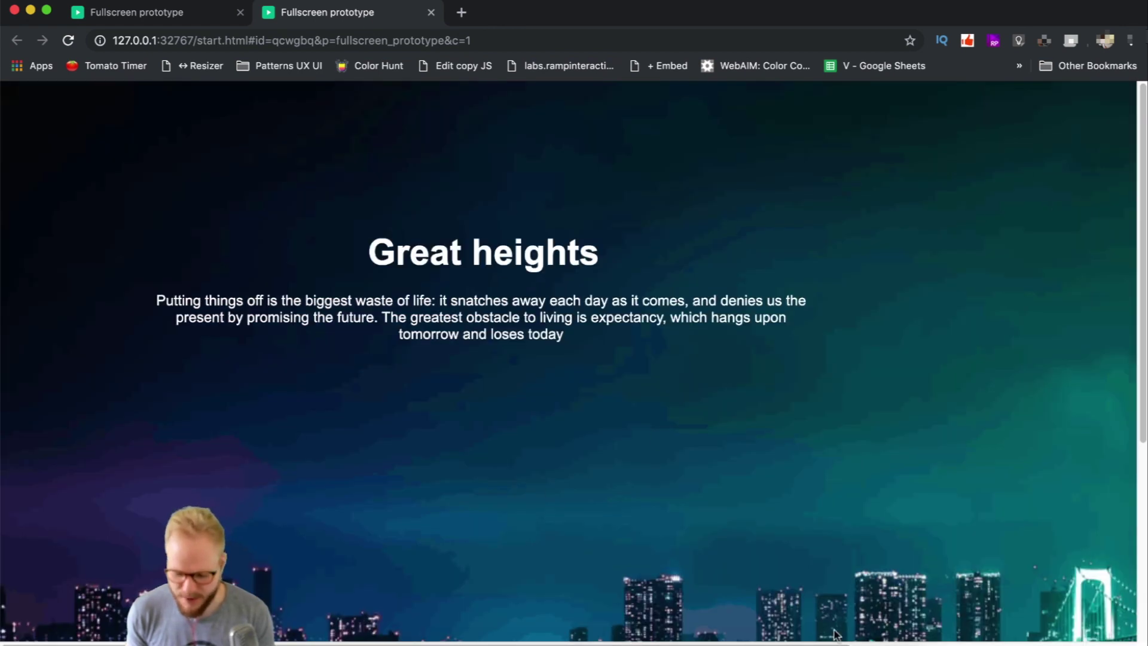
pyautogui.hscroll(1, 718, 637)
pyautogui.hscroll(8, 861, 625)
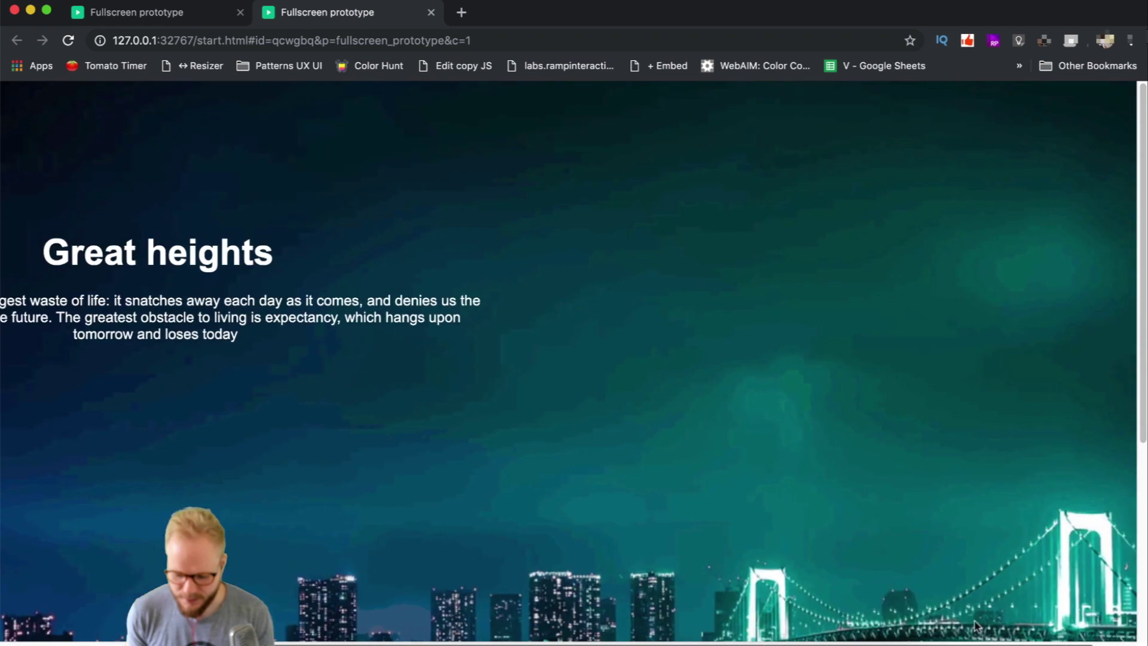
pyautogui.hscroll(-7, 861, 625)
pyautogui.hscroll(3, 861, 625)
pyautogui.hscroll(-4, 717, 622)
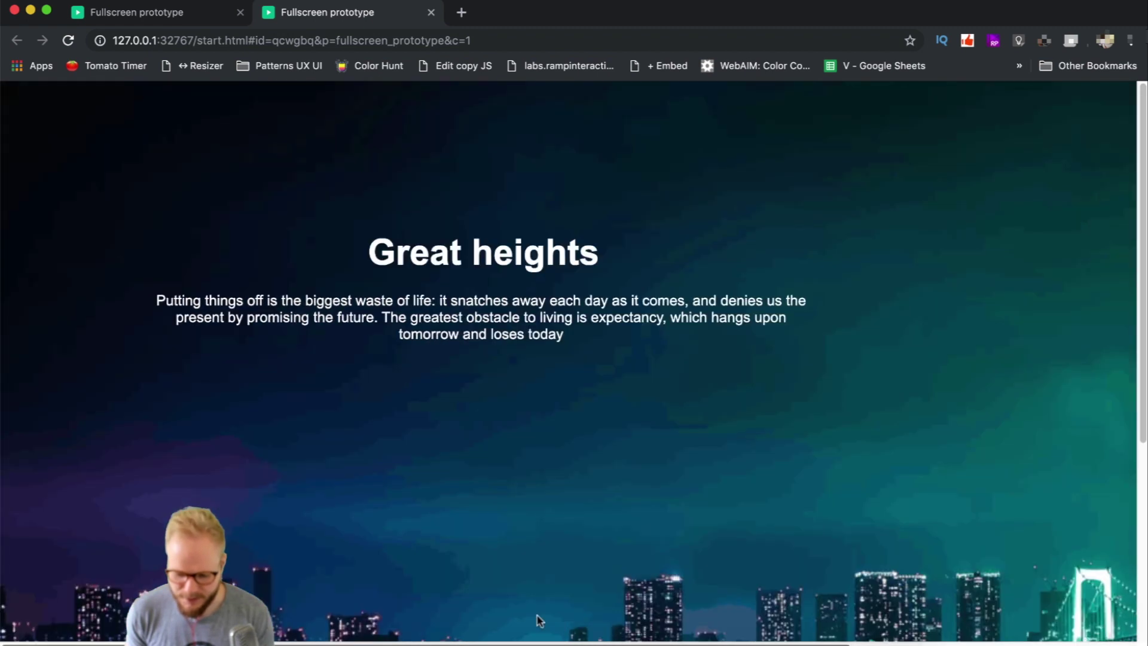
pyautogui.scroll(-10, 614, 341)
pyautogui.scroll(5, 614, 341)
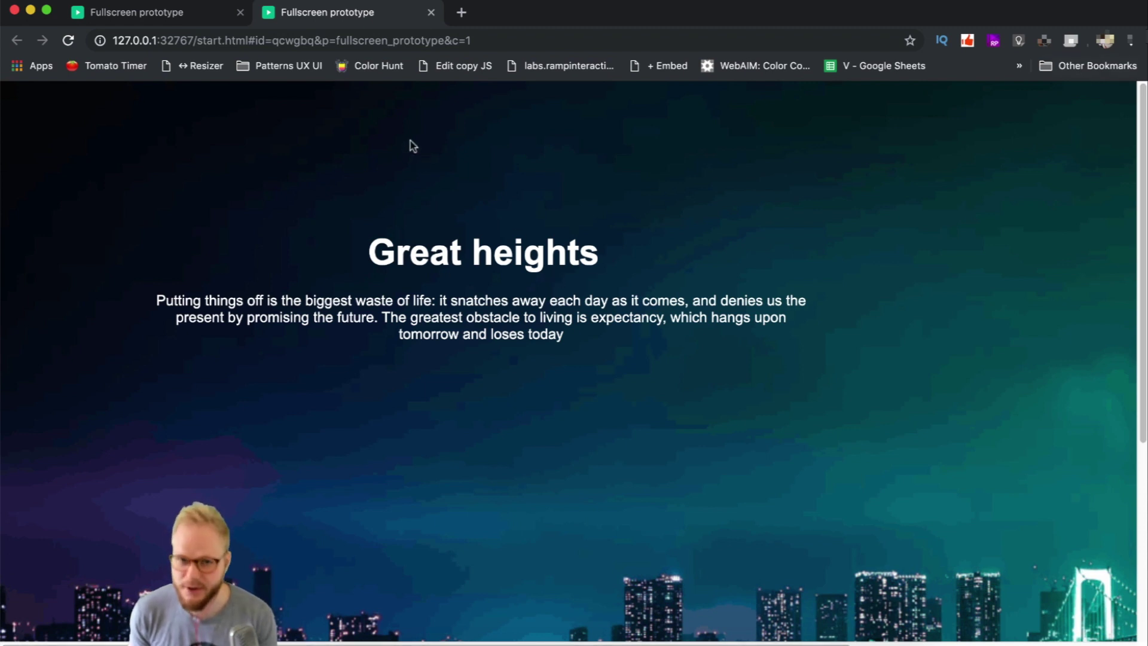
pyautogui.click(431, 12)
# - Close the preview and show the page's Interactions with nothing selected
pyautogui.click(239, 13)
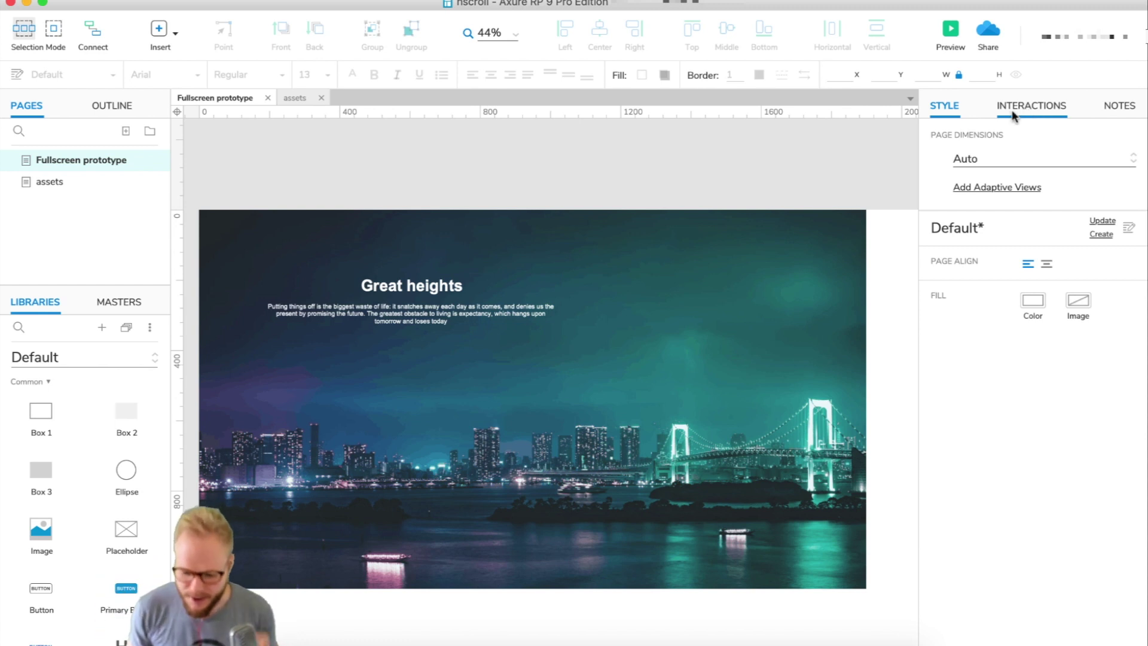
pyautogui.click(1021, 107)
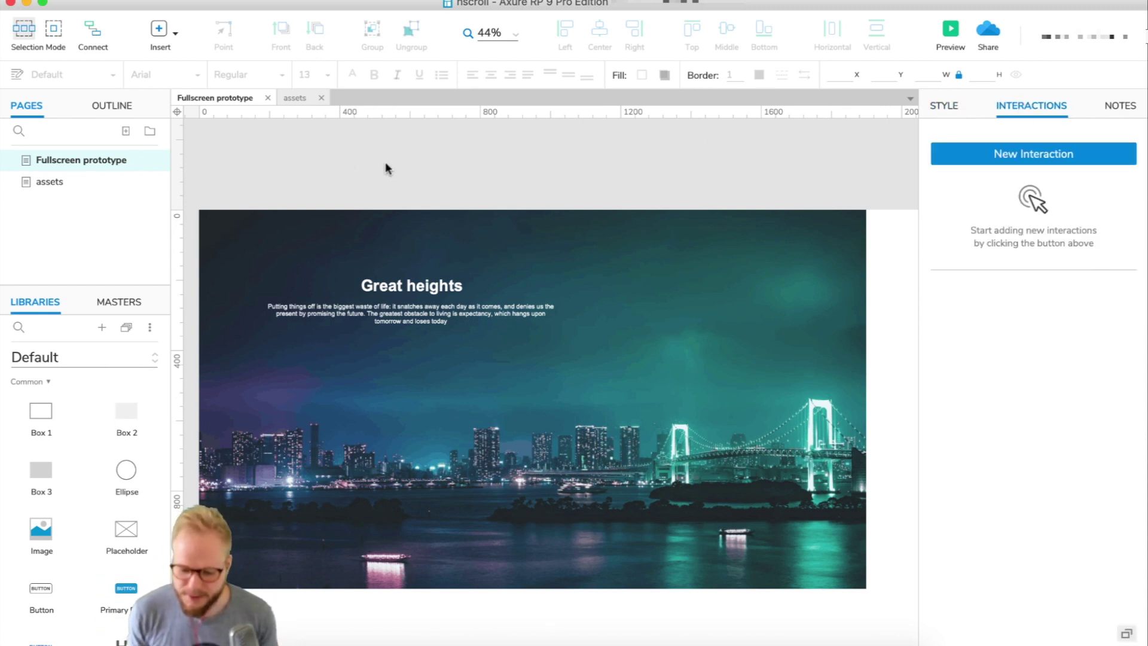
pyautogui.click(666, 300)
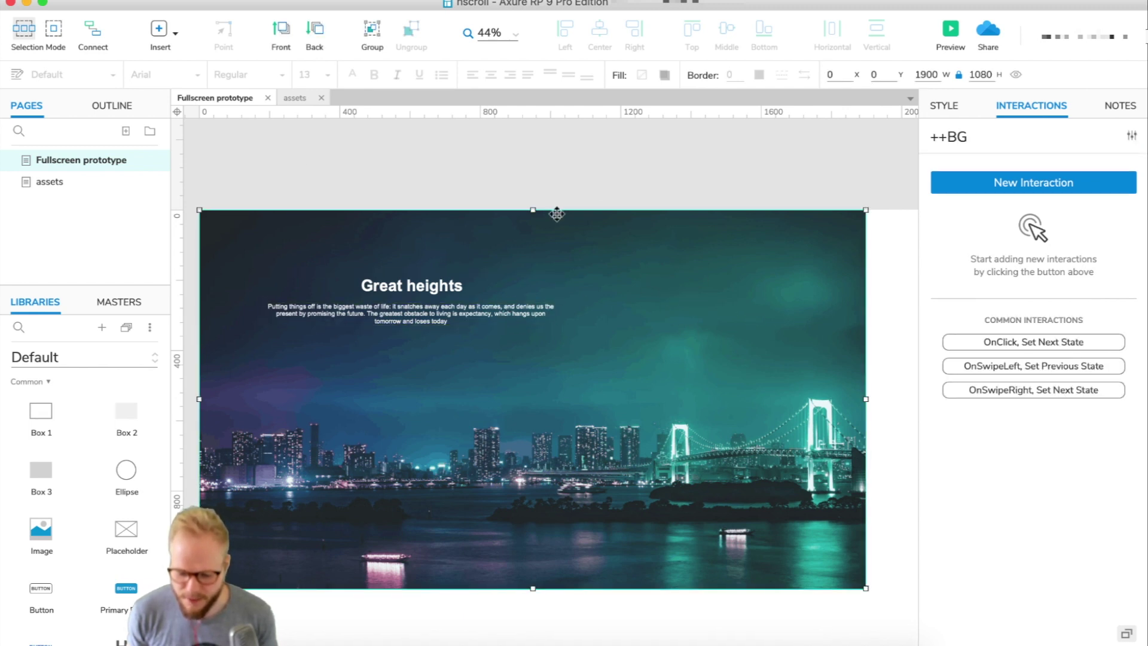
pyautogui.click(650, 177)
# - Add an OnPageLoad interaction with a Set Size action targeting the ++BG panel
pyautogui.click(1048, 156)
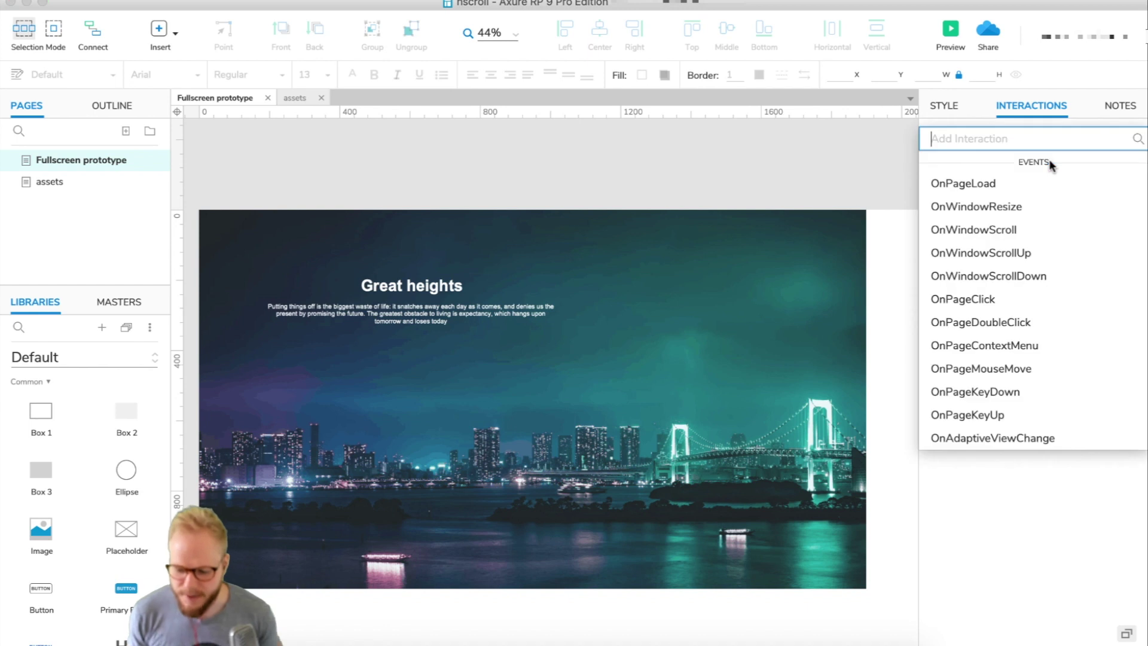
pyautogui.click(970, 185)
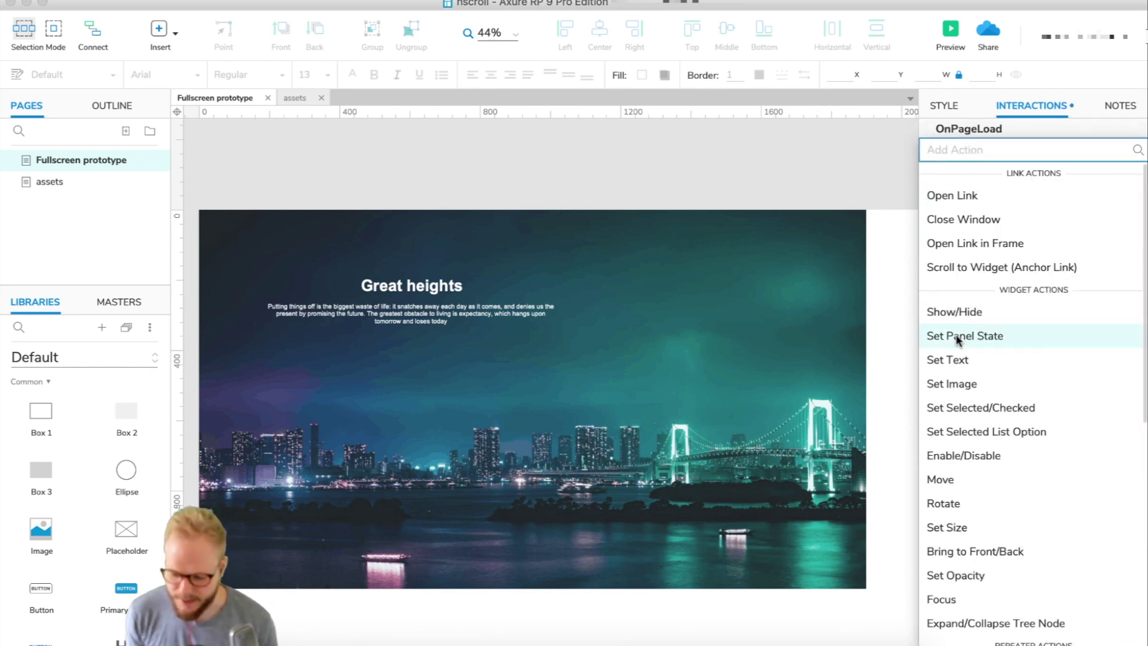
pyautogui.scroll(-1, 960, 525)
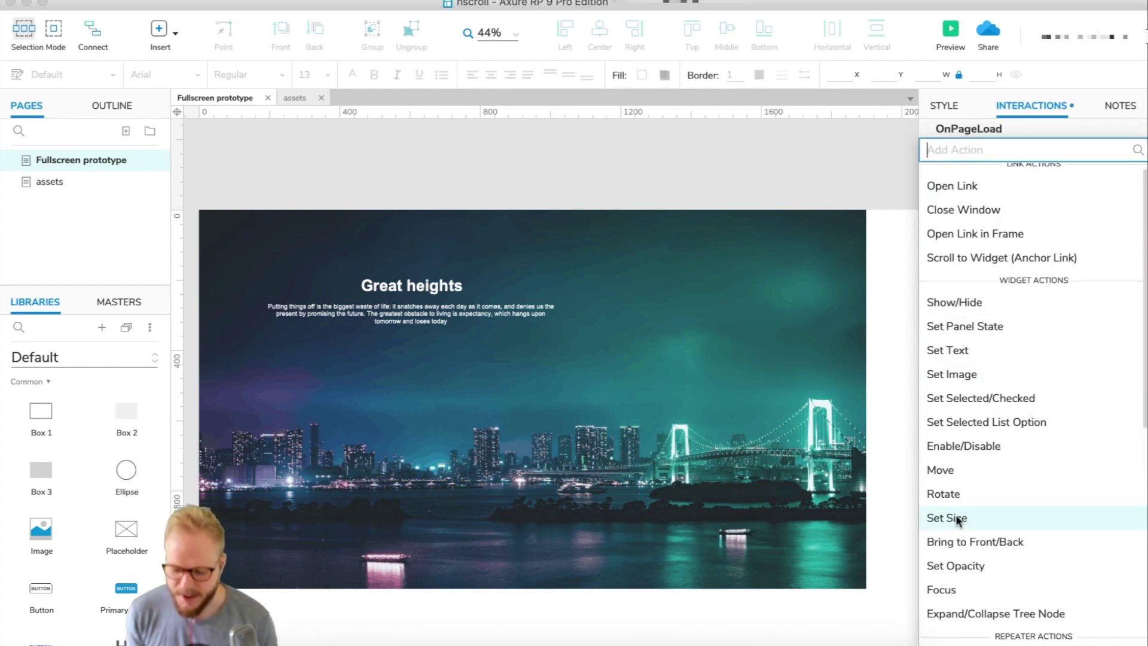
pyautogui.click(959, 519)
pyautogui.click(985, 282)
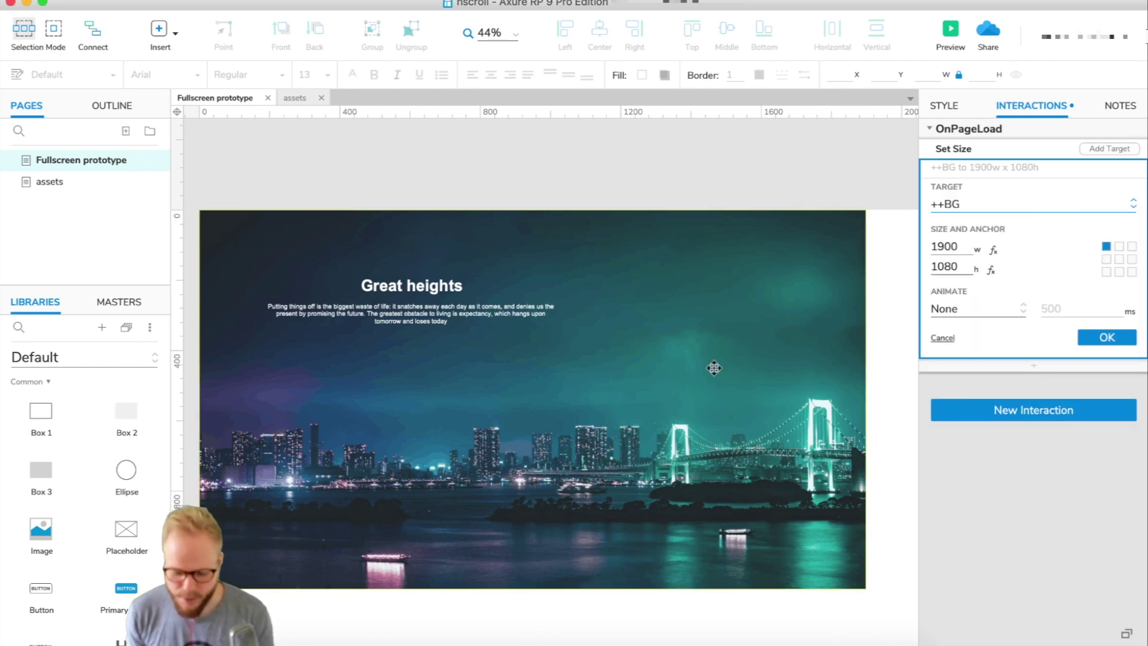
# - Set the Set Size action's width to 1024 and height to 800
pyautogui.doubleClick(948, 246)
pyautogui.write('1')
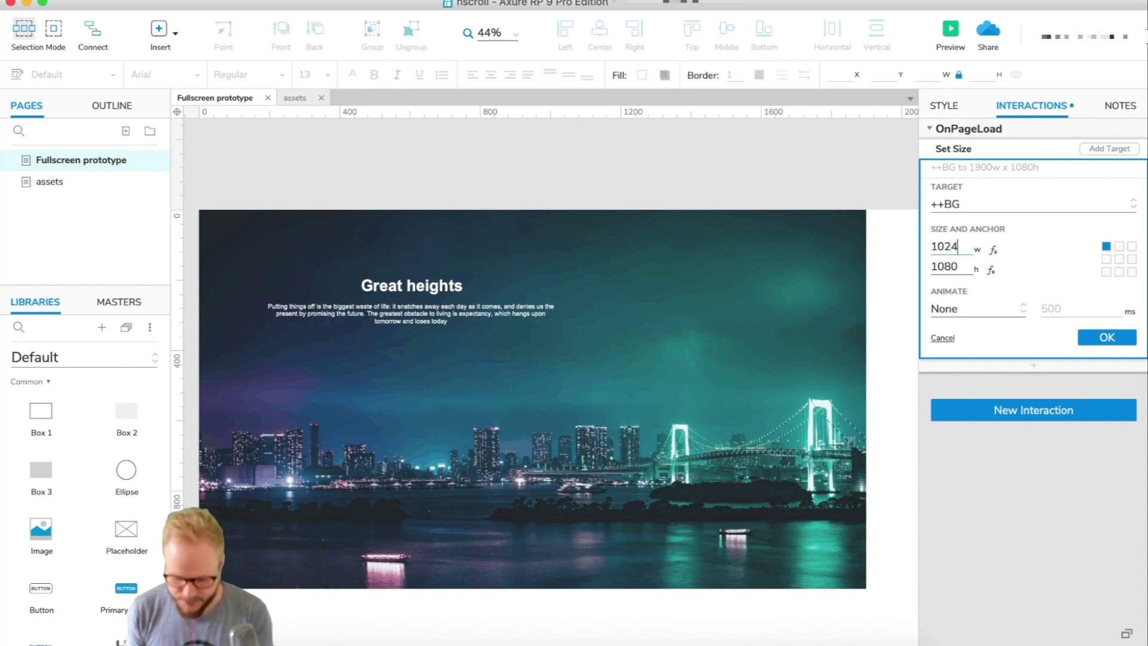
pyautogui.moveTo(960, 263); pyautogui.dragTo(927, 269)
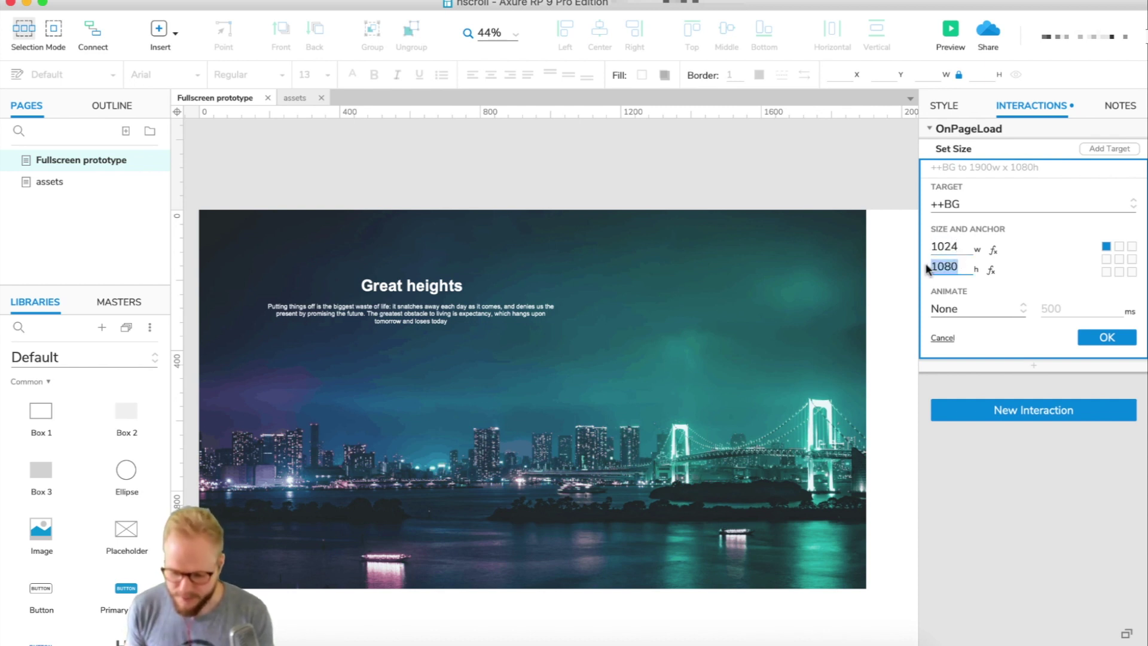
pyautogui.write('8')
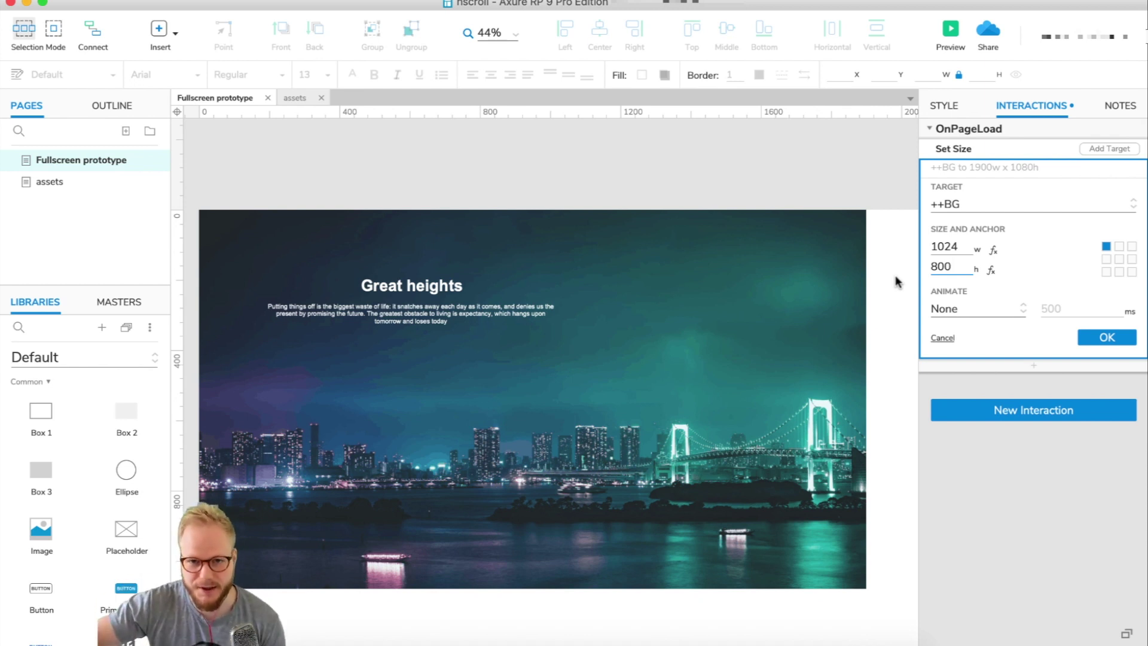
pyautogui.click(993, 249)
# - Replace the fixed width with the [[Window.width]] expression
pyautogui.moveTo(381, 259); pyautogui.dragTo(305, 260)
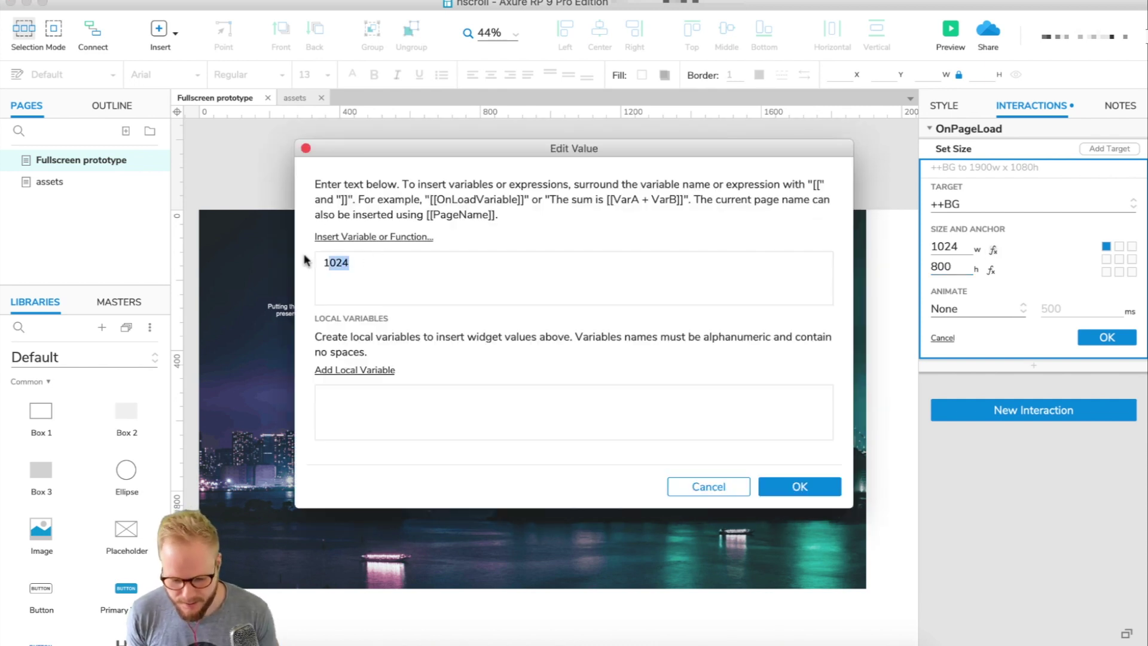
pyautogui.click(357, 236)
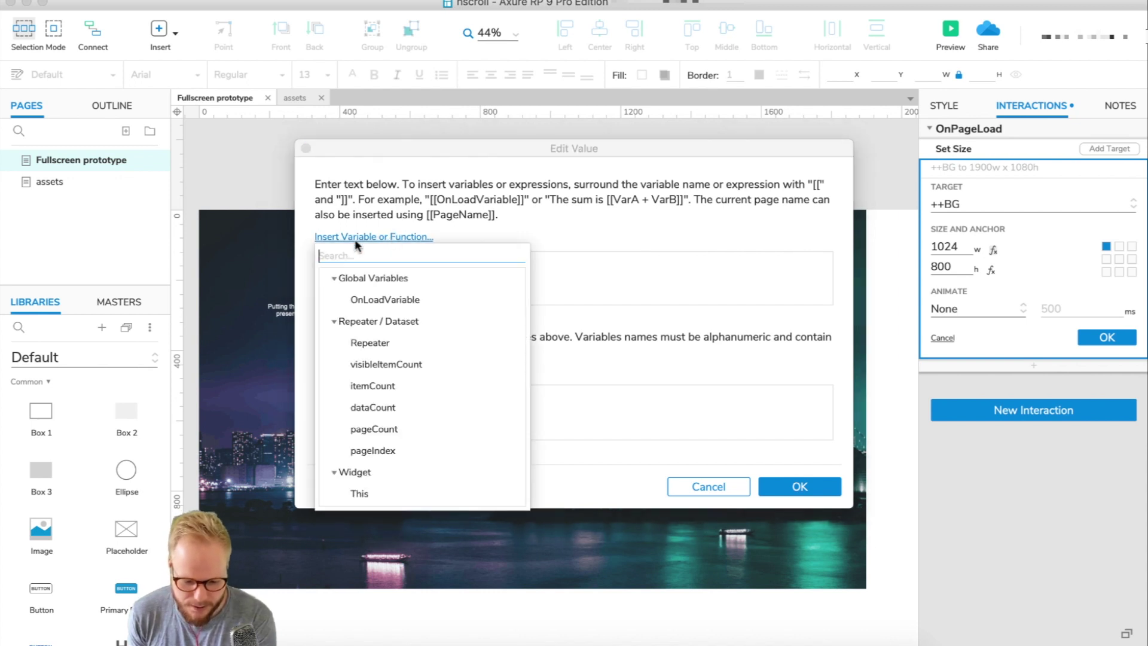
pyautogui.scroll(-10, 387, 369)
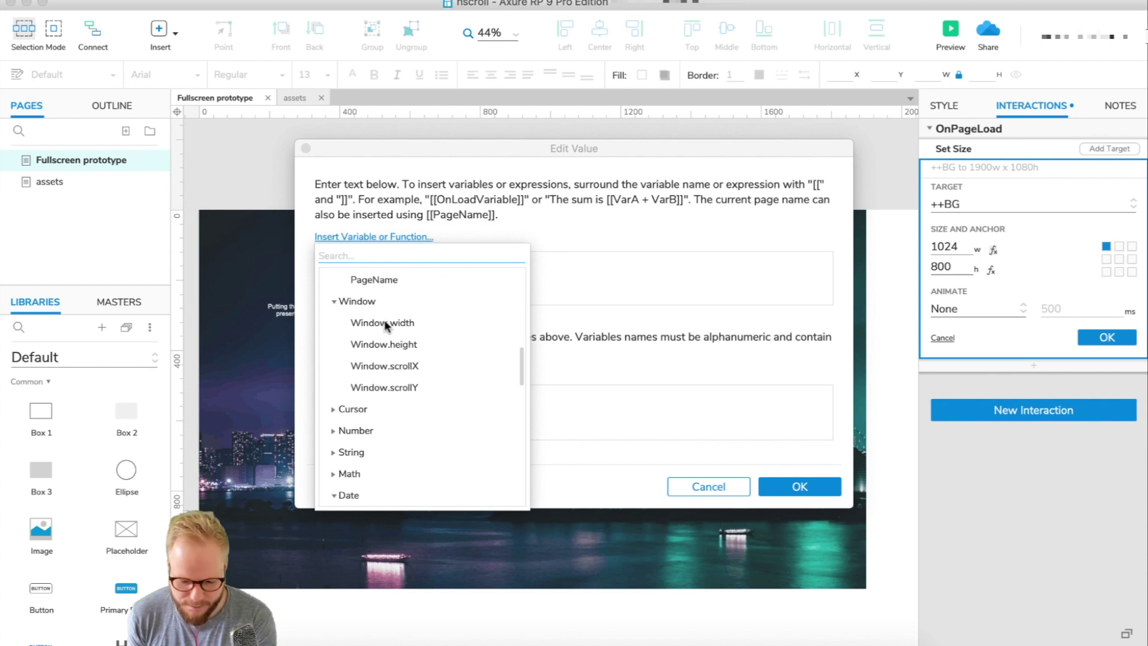
pyautogui.click(383, 323)
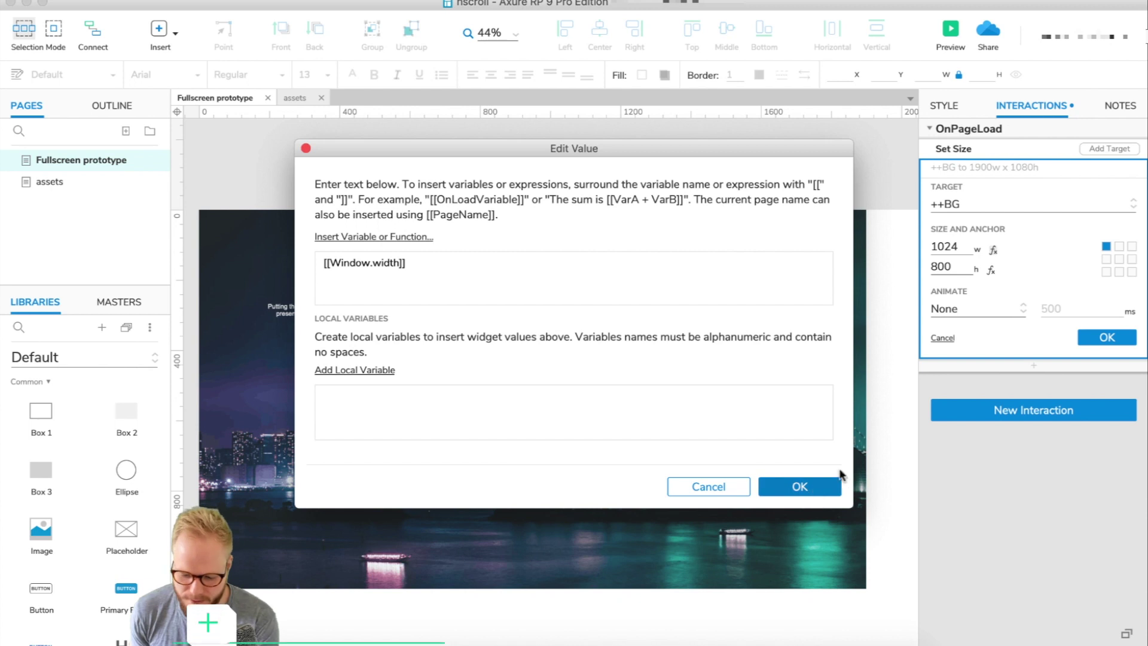
pyautogui.click(799, 486)
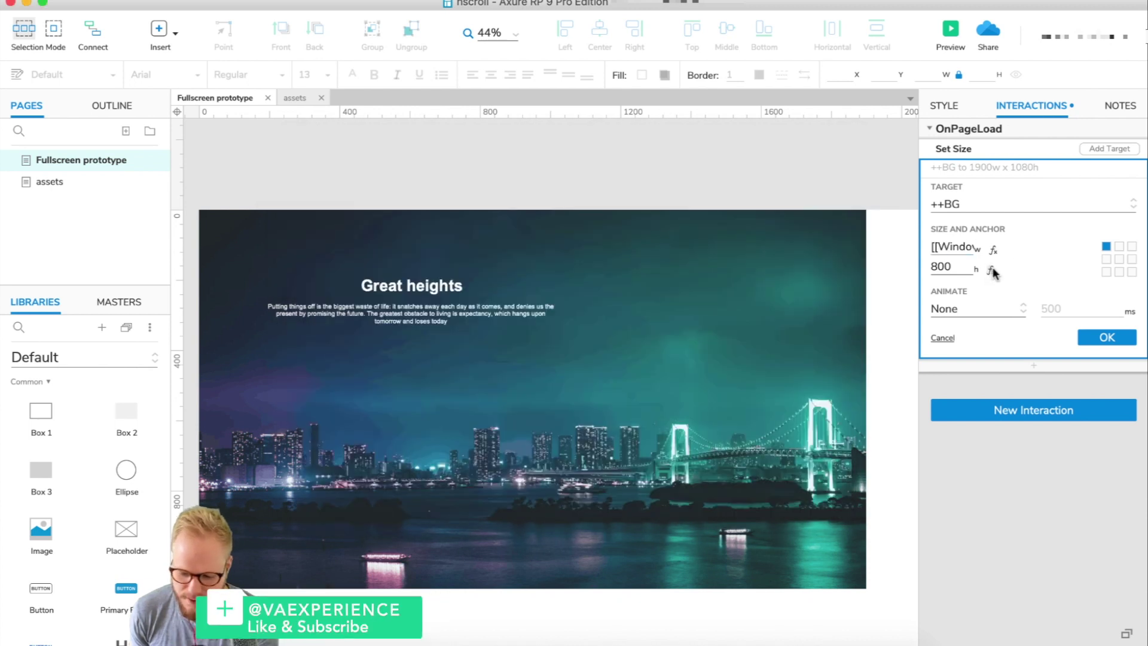
# - Replace the fixed 800 height with the [[Window.height]] expression
pyautogui.click(991, 270)
pyautogui.moveTo(420, 267); pyautogui.dragTo(254, 265)
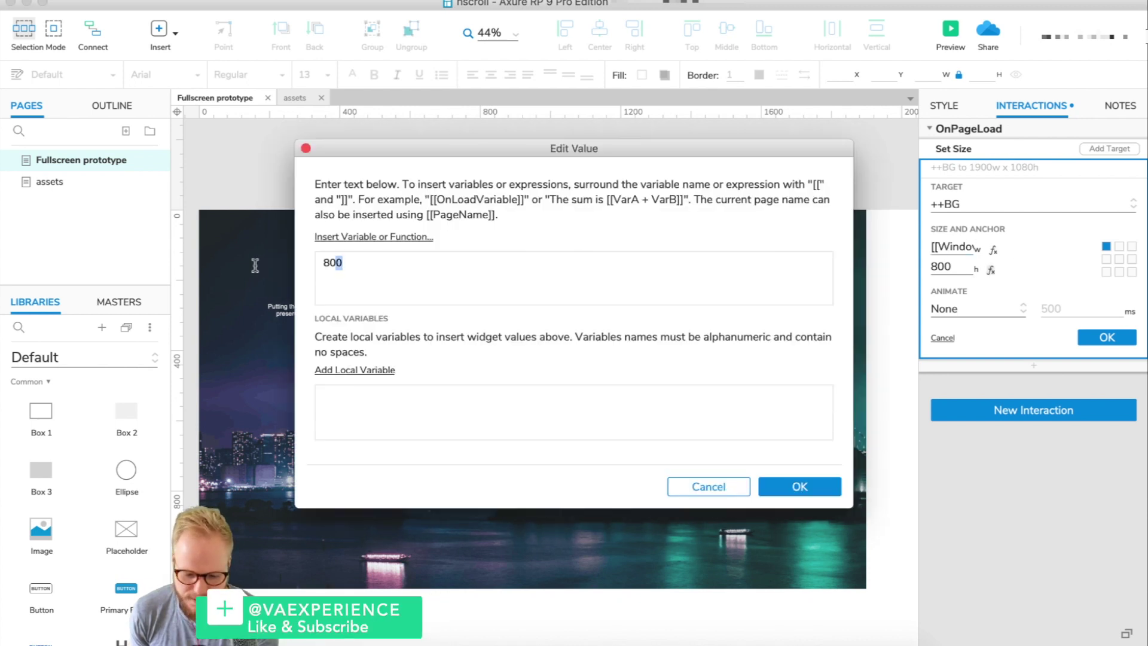
pyautogui.press('BackSpace')
pyautogui.click(406, 237)
pyautogui.scroll(-3, 449, 384)
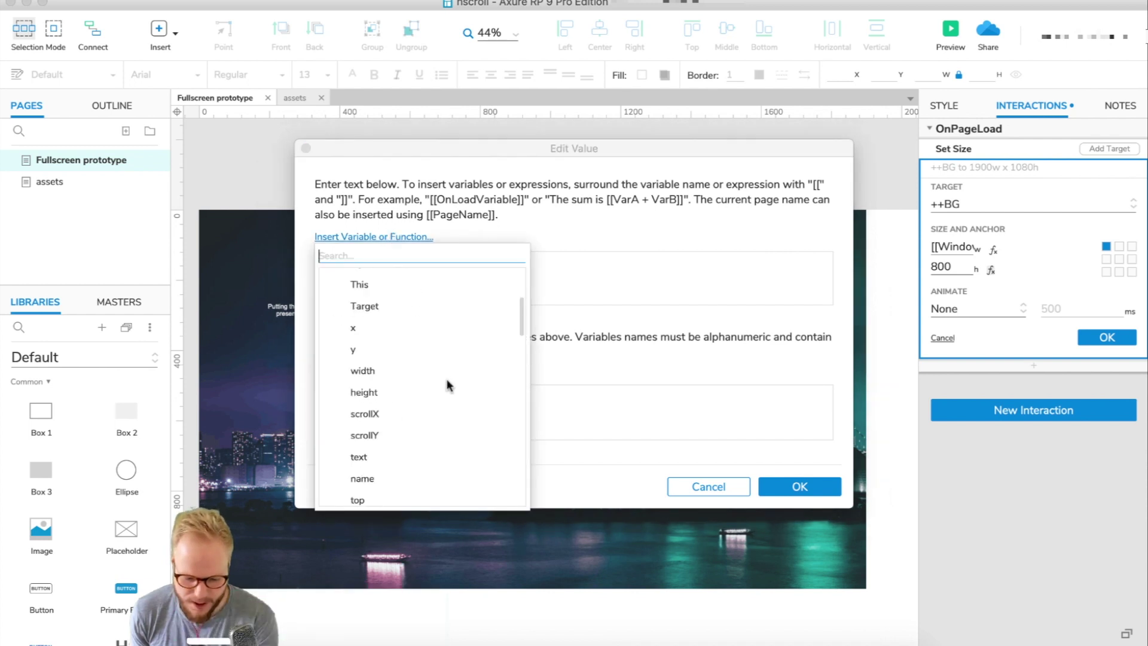
pyautogui.scroll(-15, 450, 385)
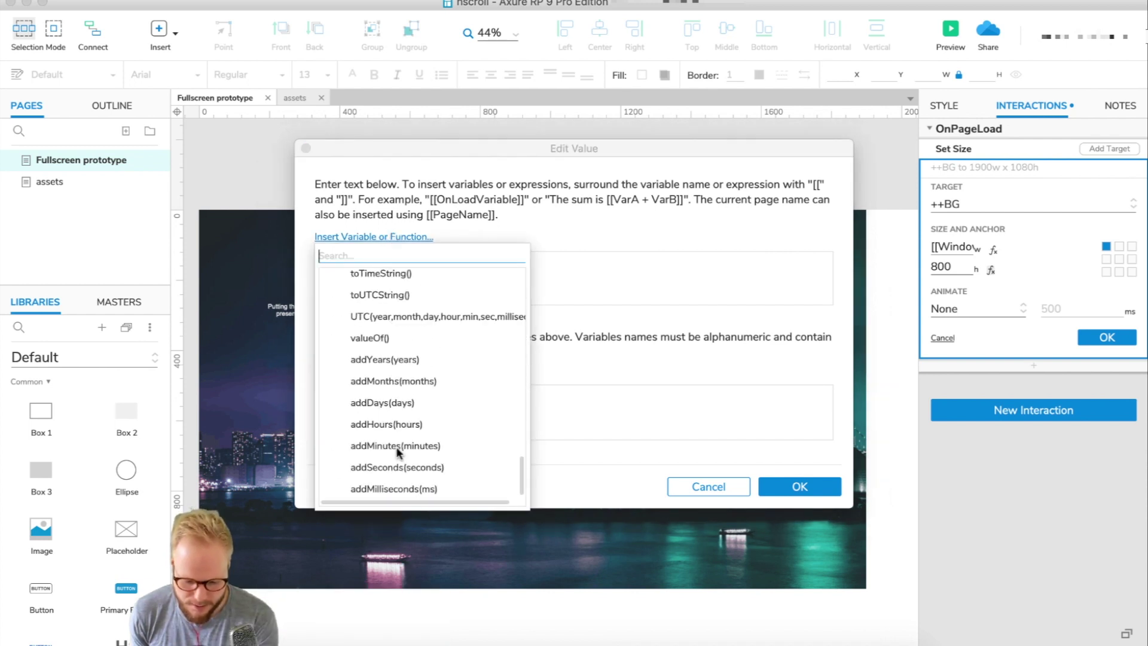
pyautogui.write('wind')
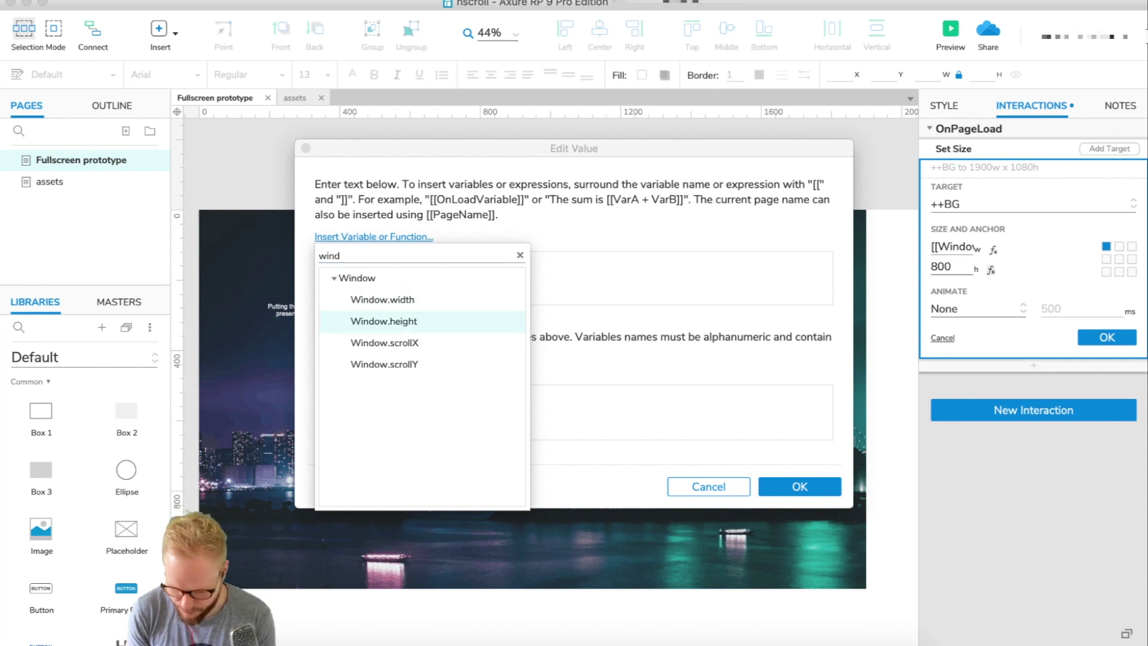
pyautogui.click(383, 322)
pyautogui.moveTo(399, 263); pyautogui.dragTo(333, 265)
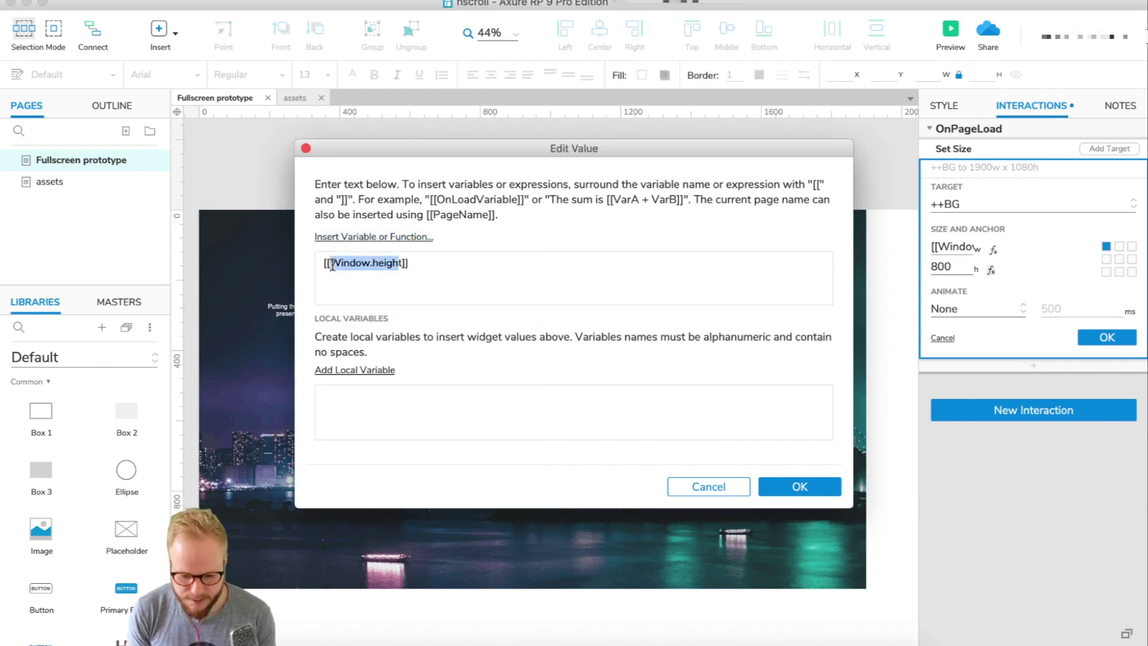
pyautogui.click(398, 265)
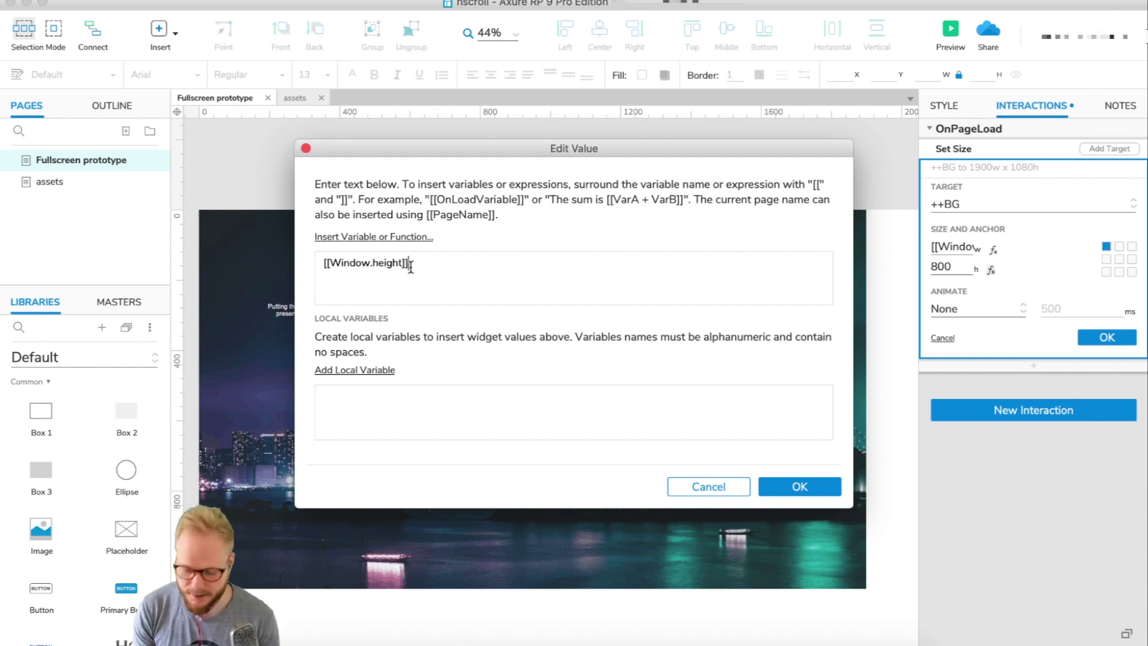
pyautogui.click(799, 486)
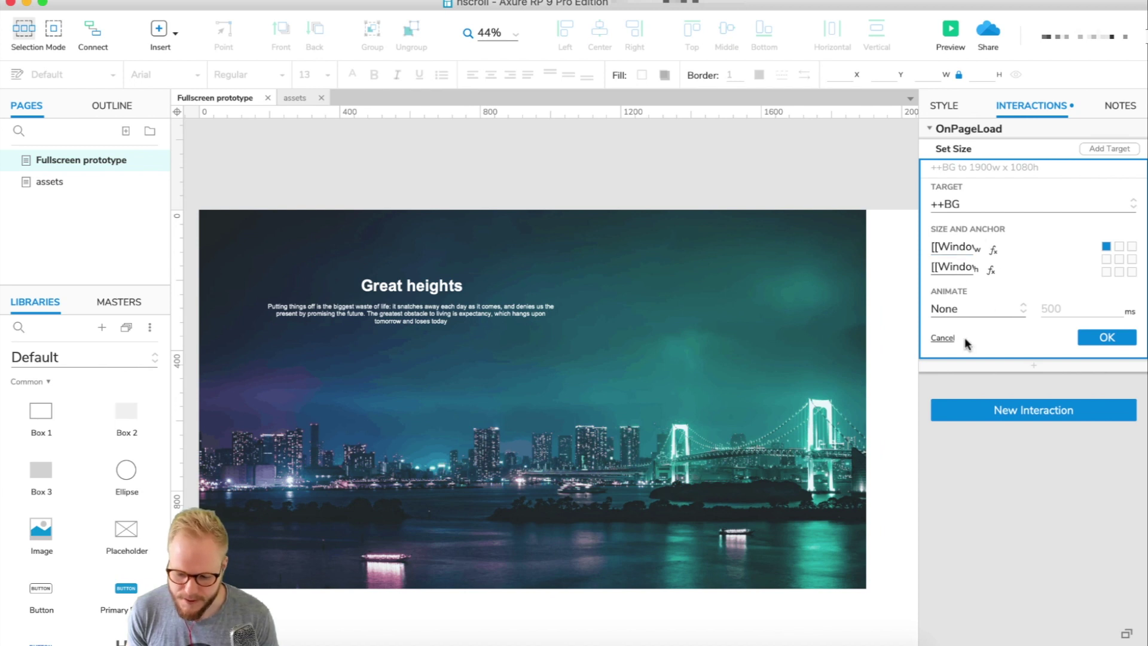
# - Confirm the ++BG Set Size action with Animate left at None
pyautogui.click(989, 311)
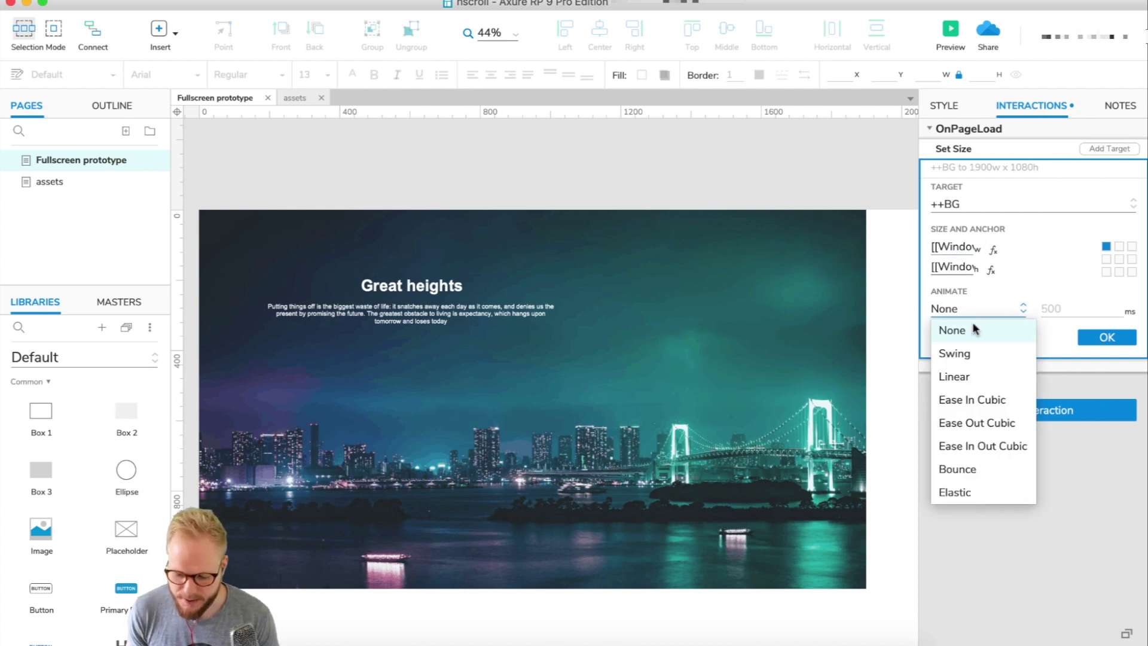
pyautogui.click(1035, 272)
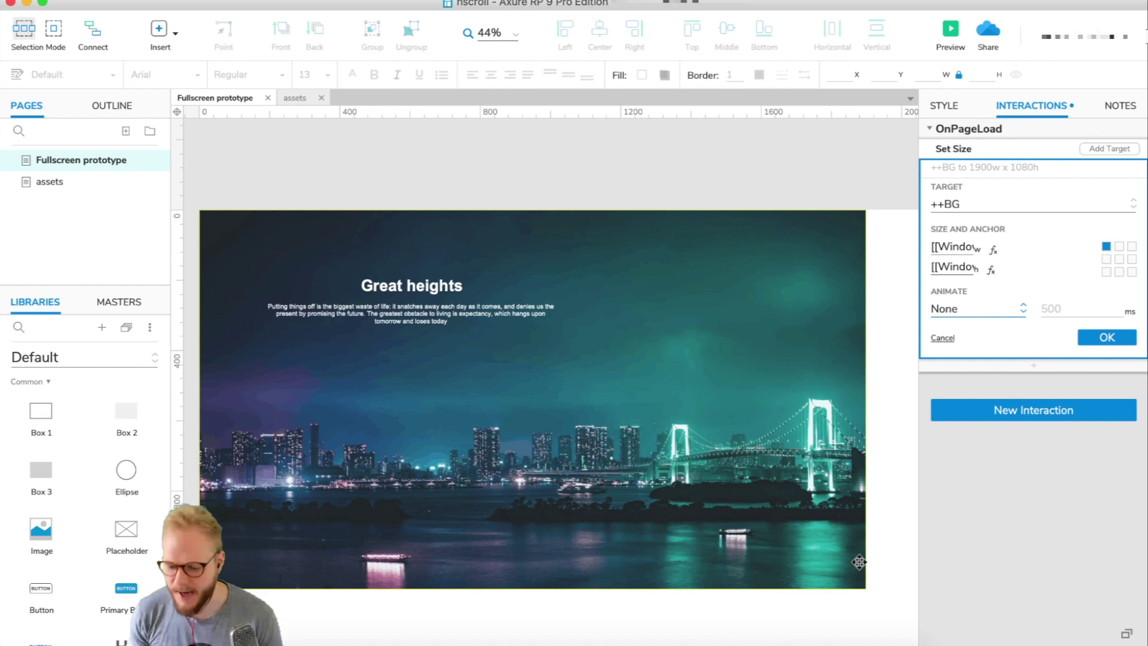
pyautogui.click(1119, 260)
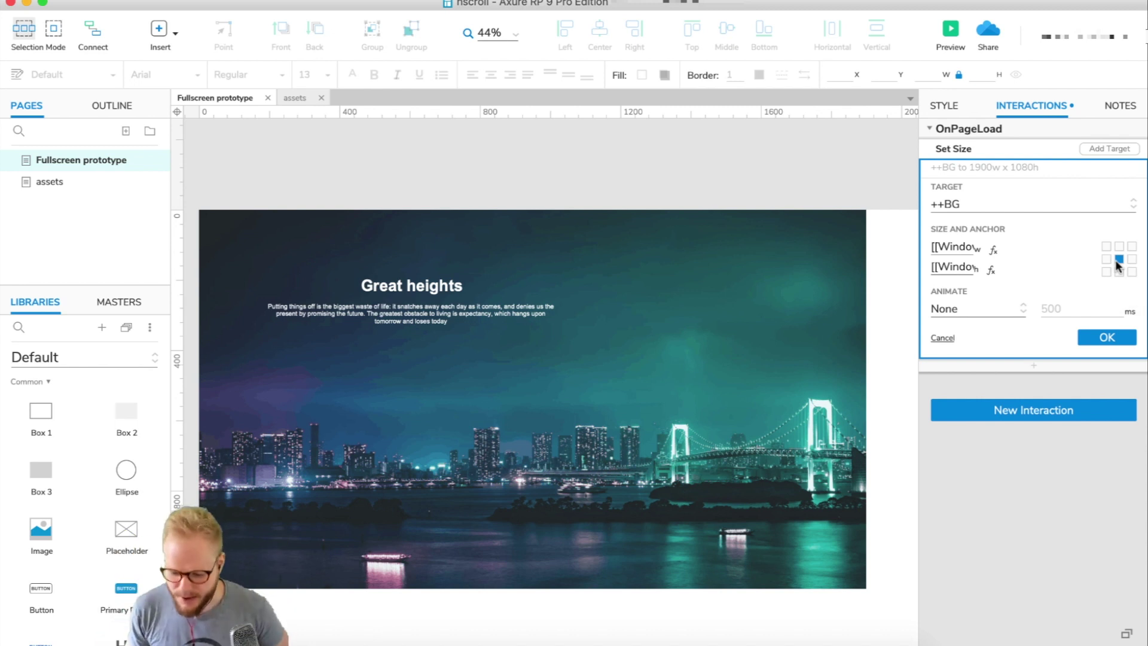
pyautogui.click(1106, 248)
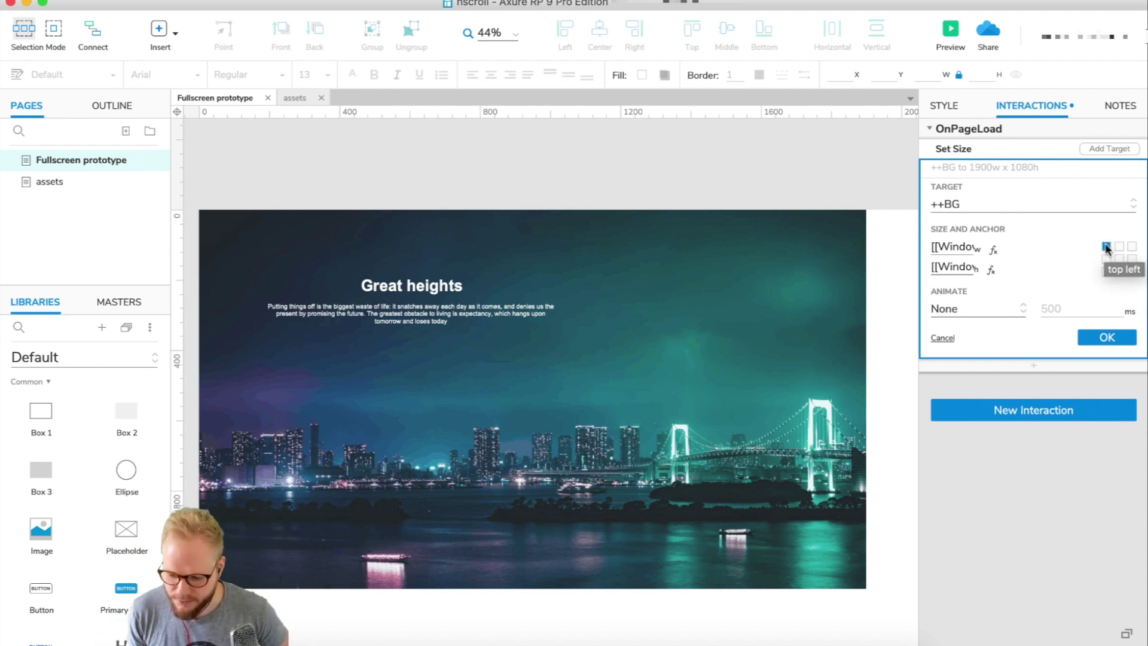
pyautogui.click(1118, 338)
# - Shrink the ++BG panel narrower on the canvas and preview the page
pyautogui.click(819, 514)
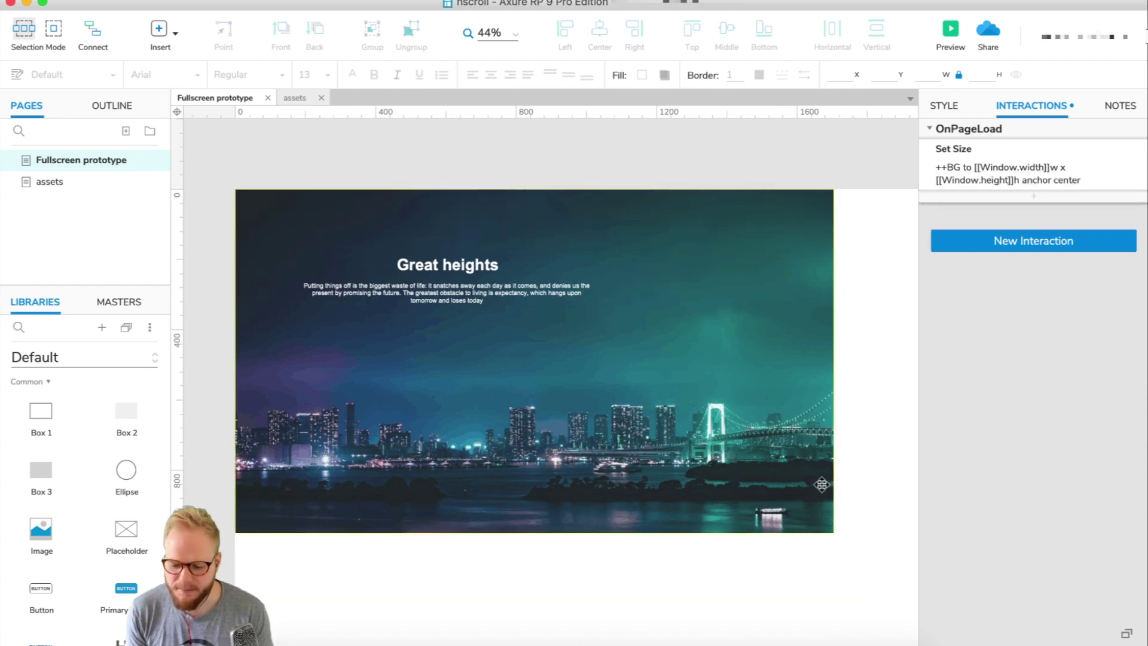
pyautogui.moveTo(833, 532); pyautogui.dragTo(754, 565)
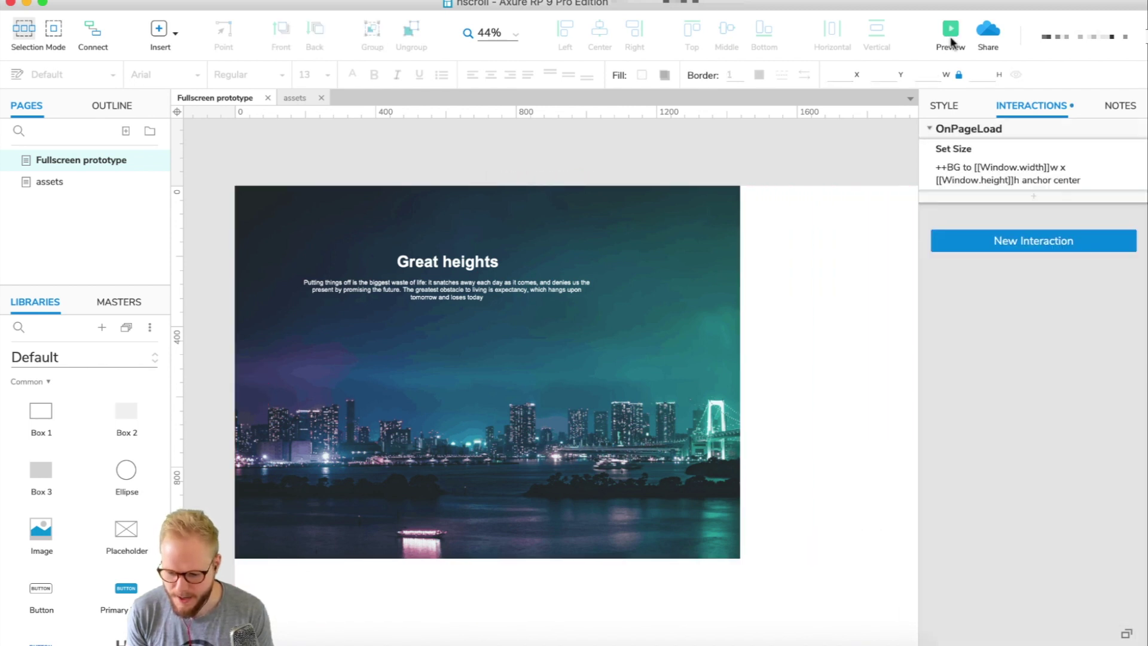
pyautogui.click(950, 37)
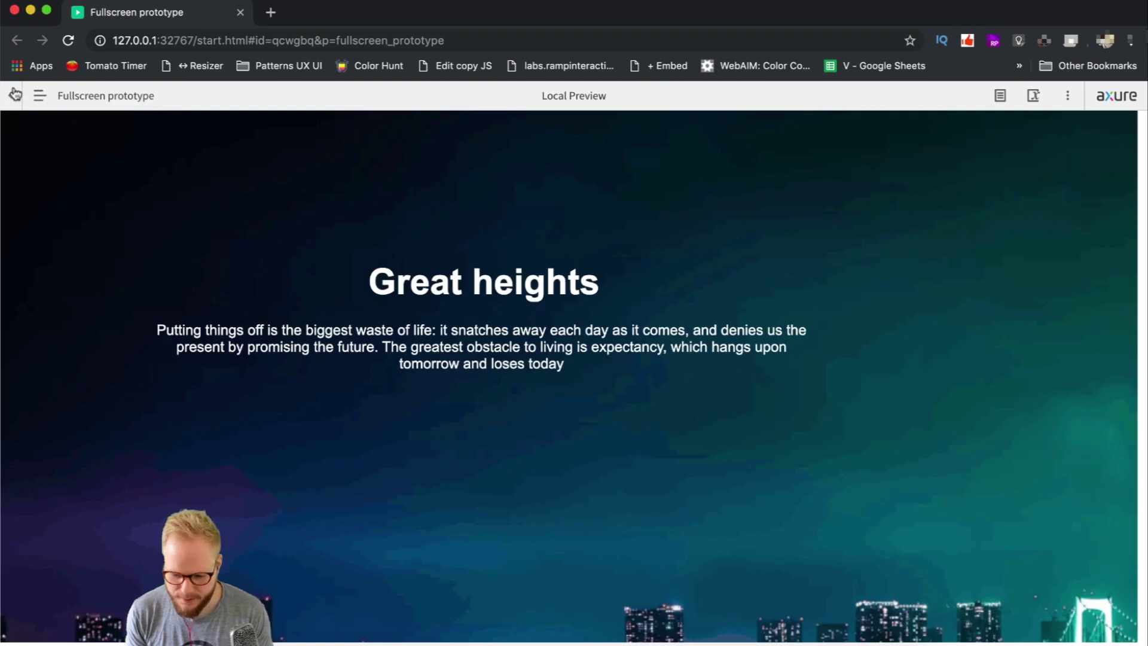
# - Hide the preview toolbar and resize the Chrome window to check the city background fills it
pyautogui.click(15, 94)
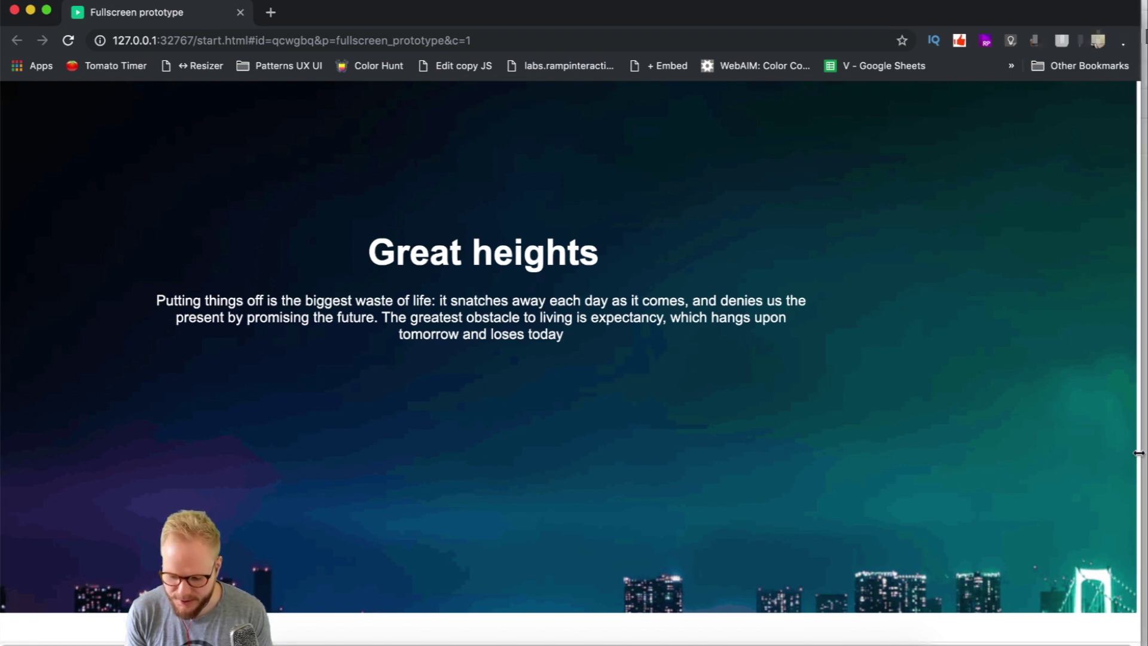
pyautogui.moveTo(1144, 451); pyautogui.dragTo(1144, 451)
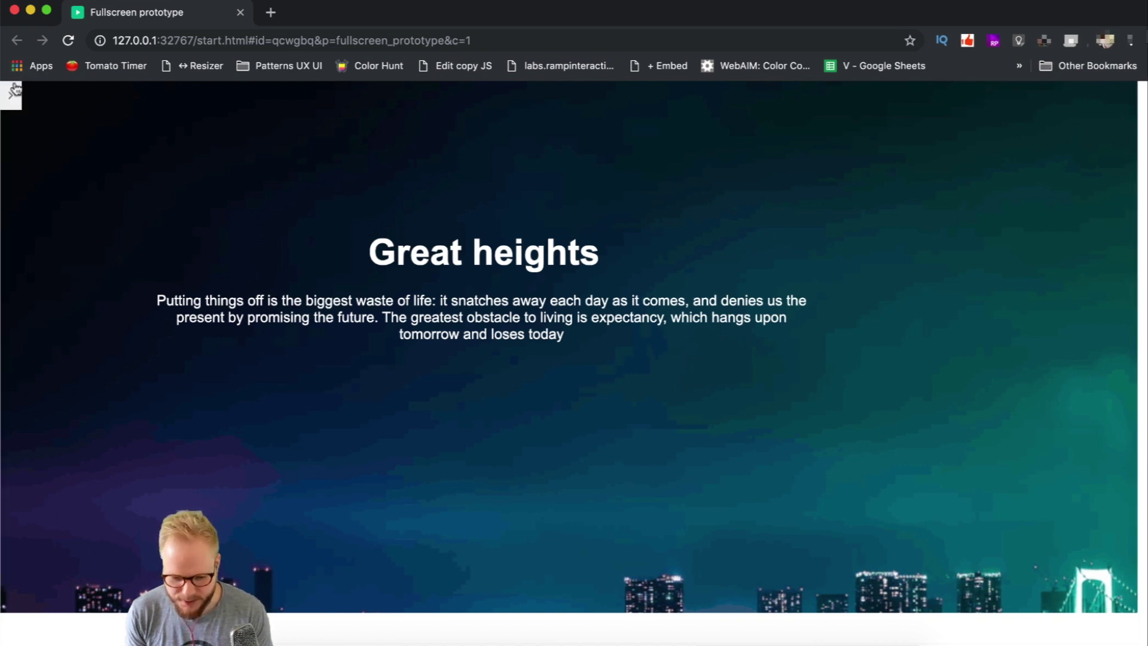
pyautogui.click(9, 94)
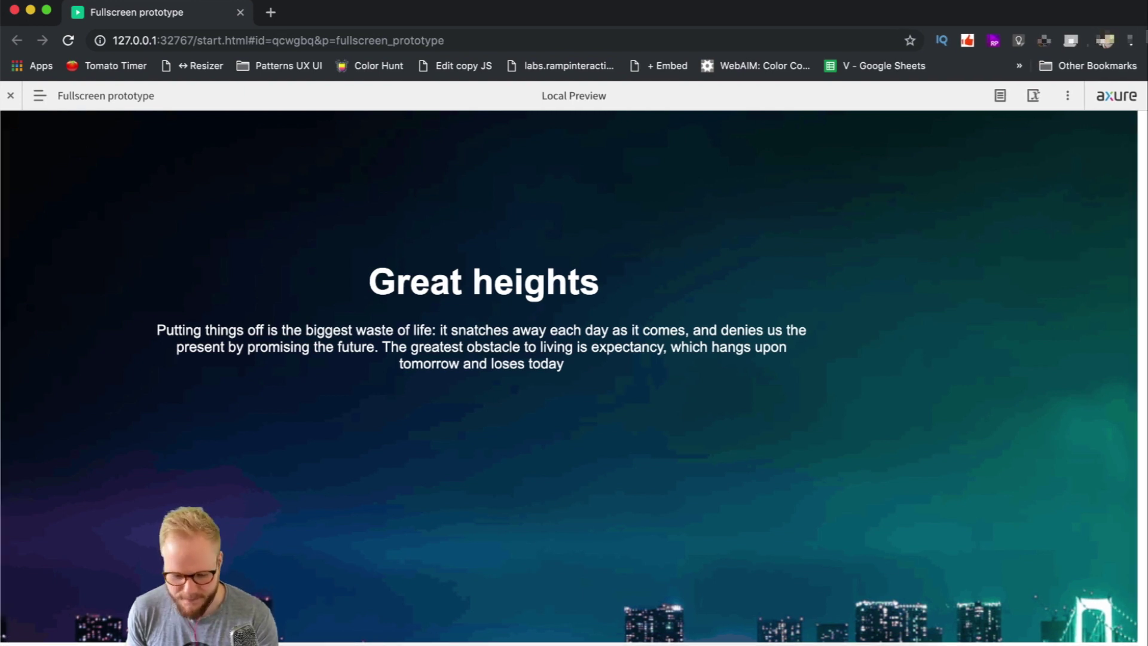
pyautogui.click(10, 95)
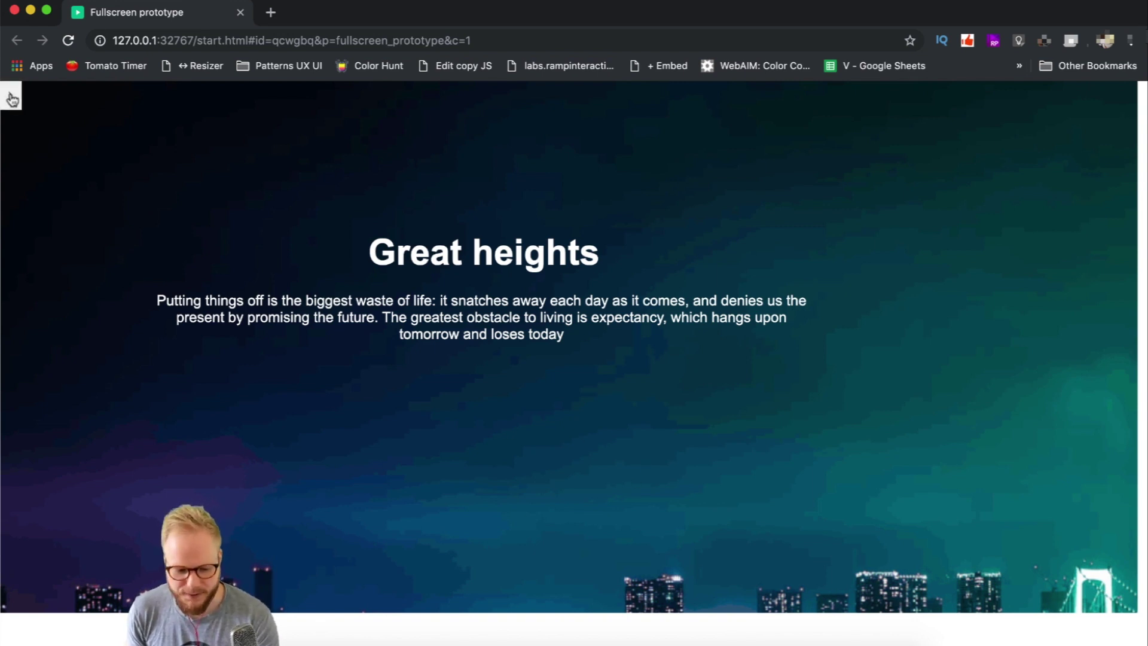
pyautogui.click(12, 98)
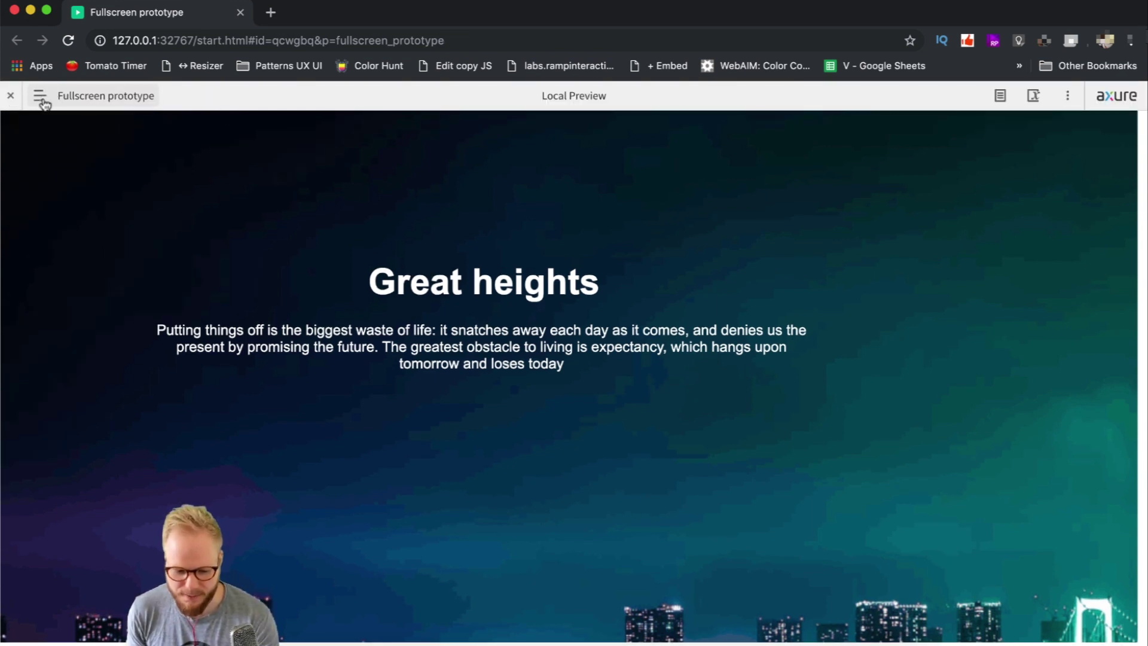
# - Add +4 to the height expression in the ++BG Set Size action
pyautogui.press('super+Tab')
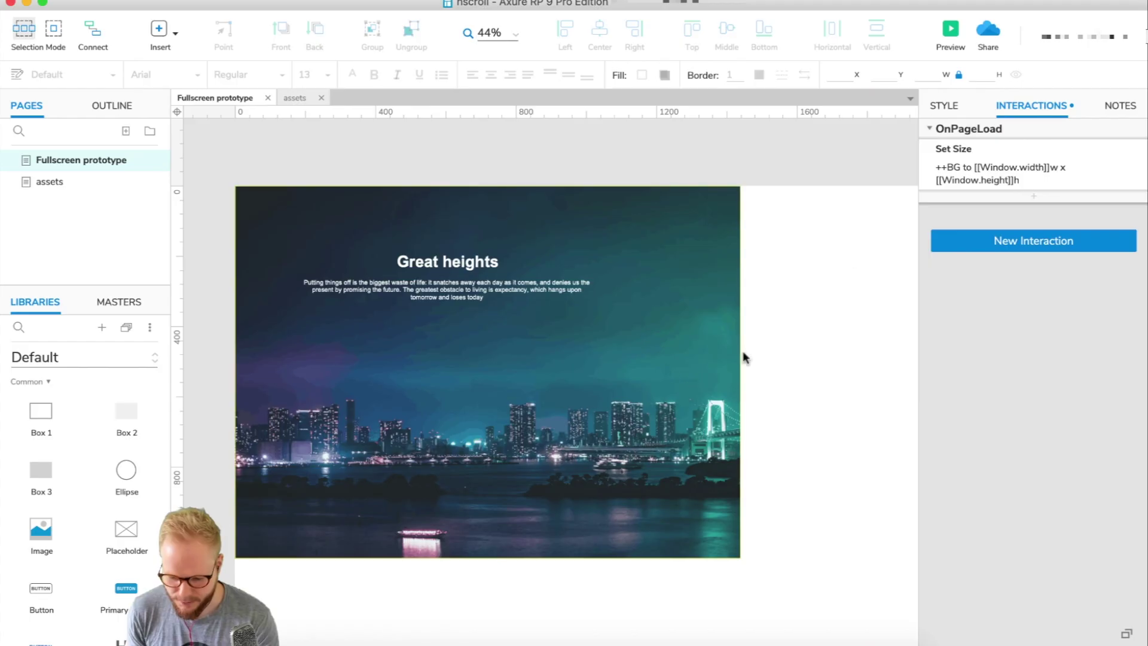
pyautogui.click(990, 178)
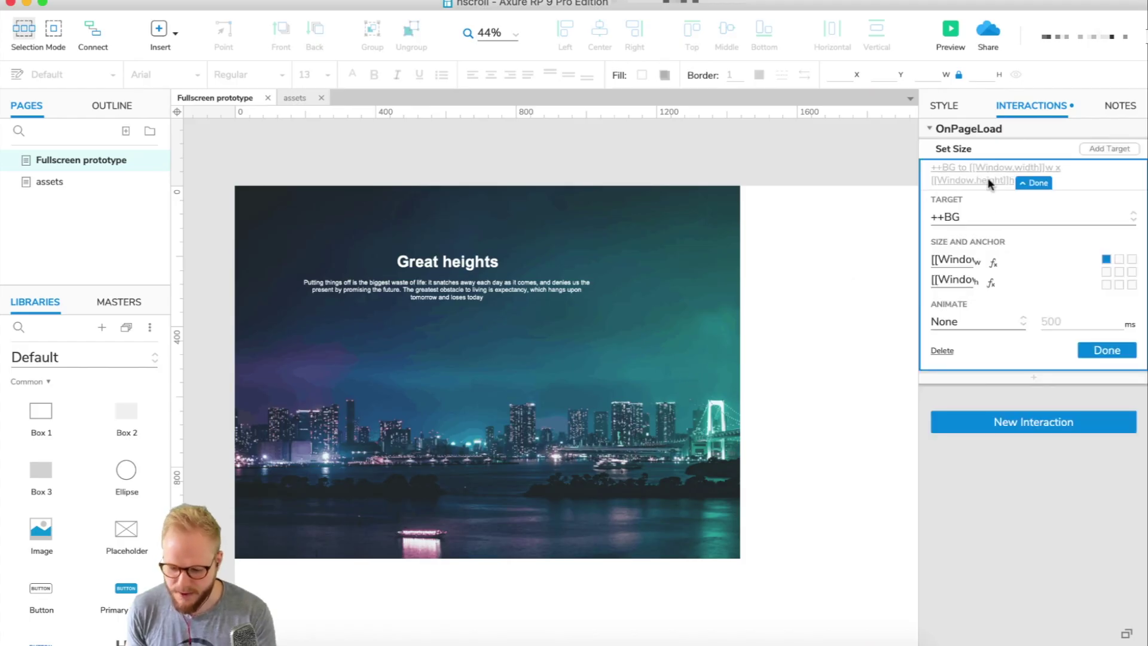
pyautogui.click(991, 283)
pyautogui.press('Left')
pyautogui.press('Left')
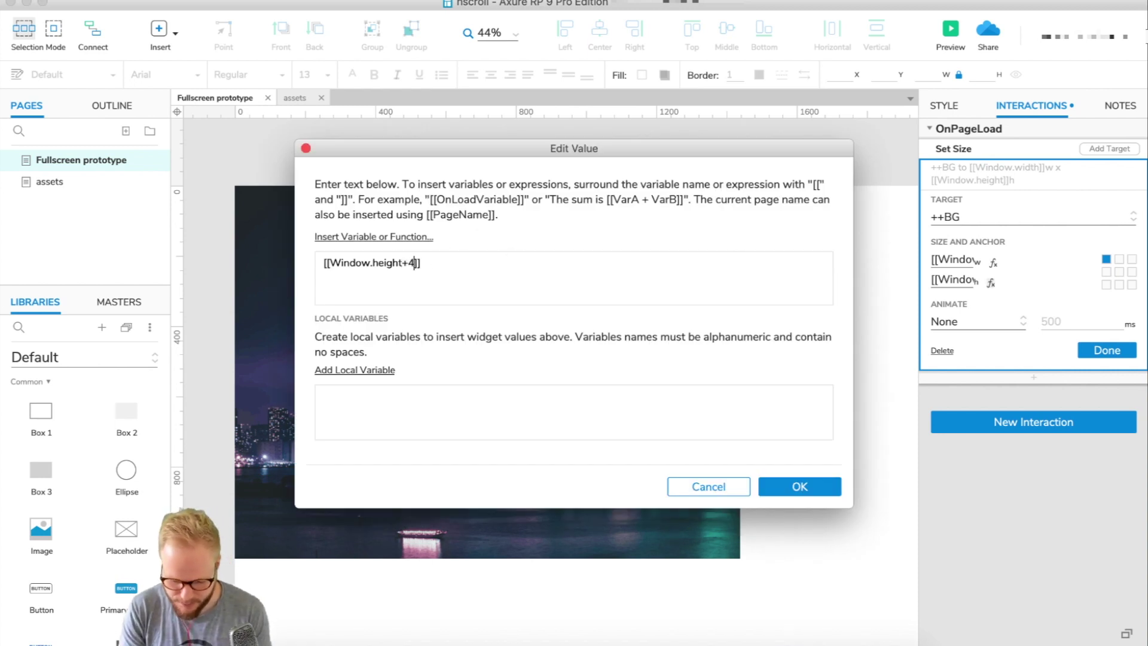
pyautogui.click(810, 488)
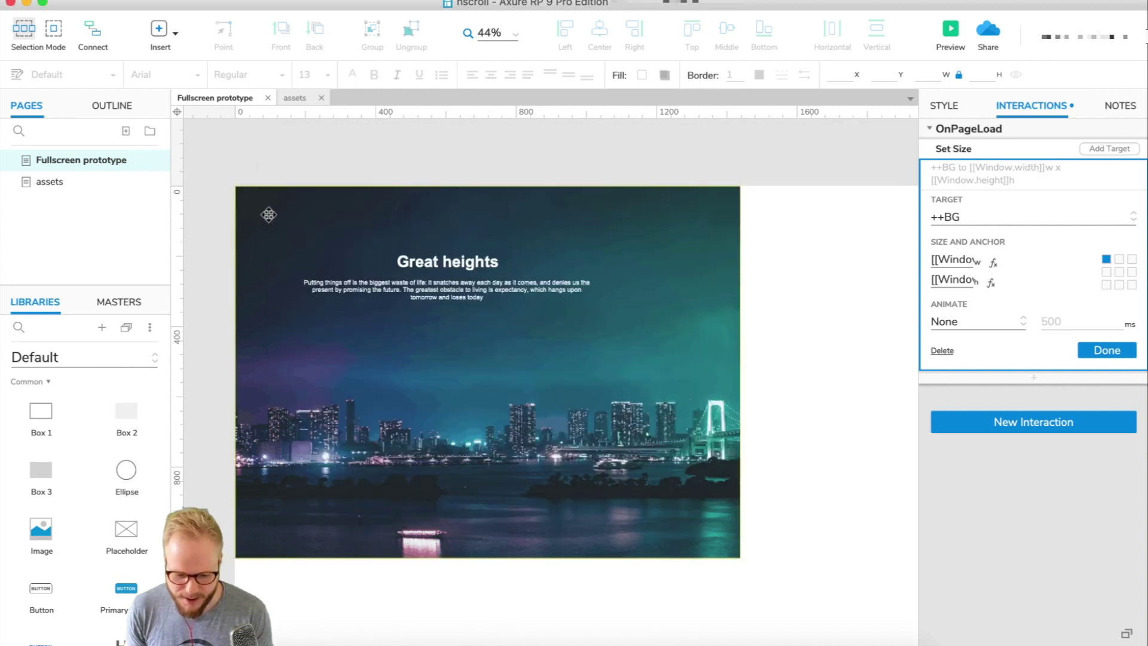
# - Preview the page full-window in Chrome, then close the preview
pyautogui.click(948, 27)
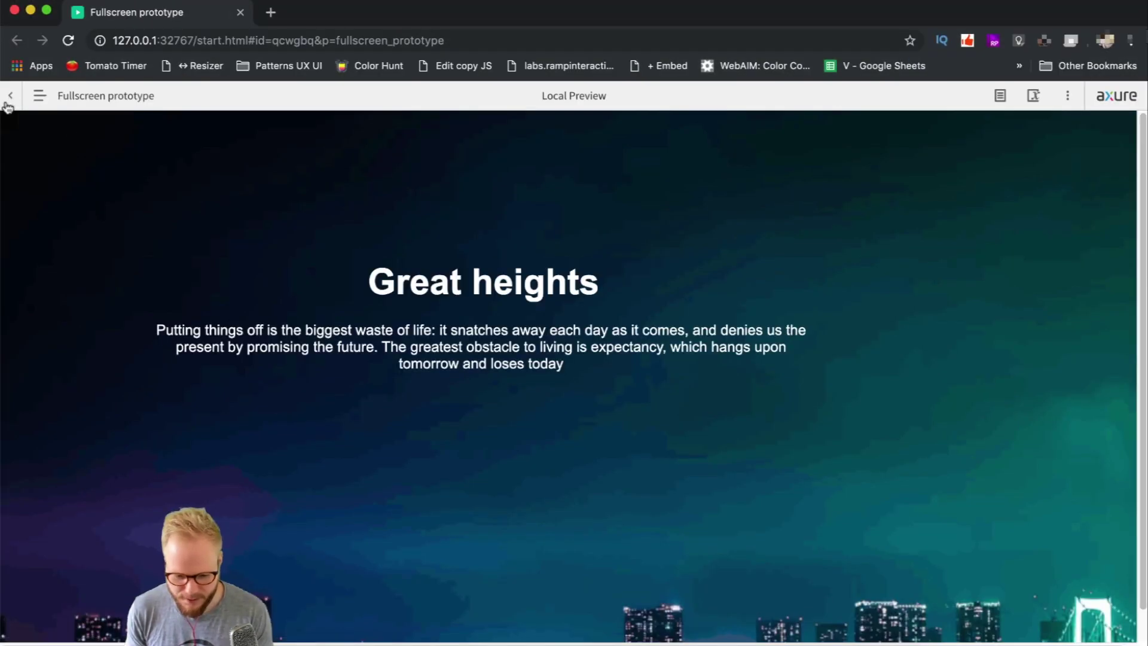
pyautogui.click(7, 103)
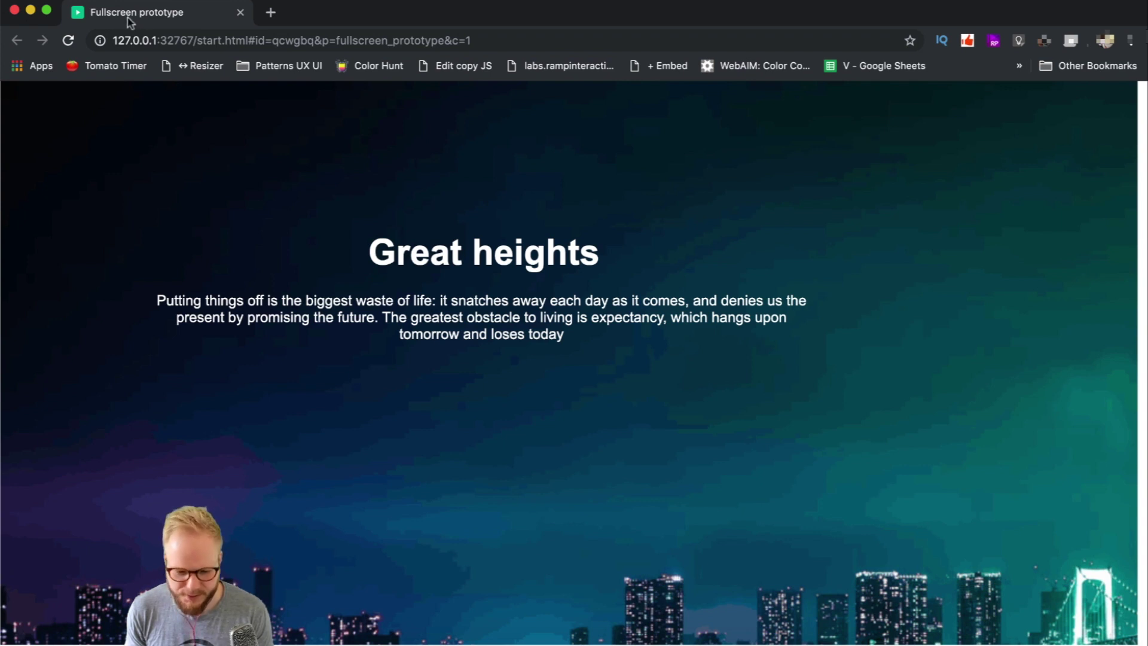
pyautogui.click(240, 13)
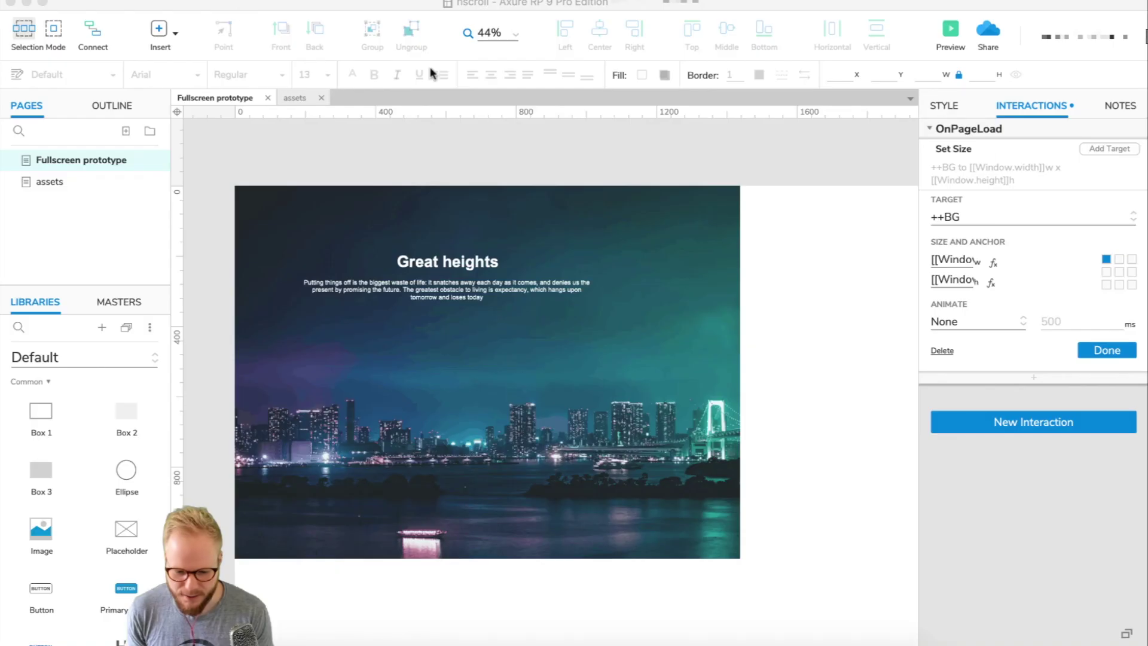
# - Change the Set Size to [[Window.width+10]] by [[Window.height+48]] and preview again
pyautogui.click(993, 263)
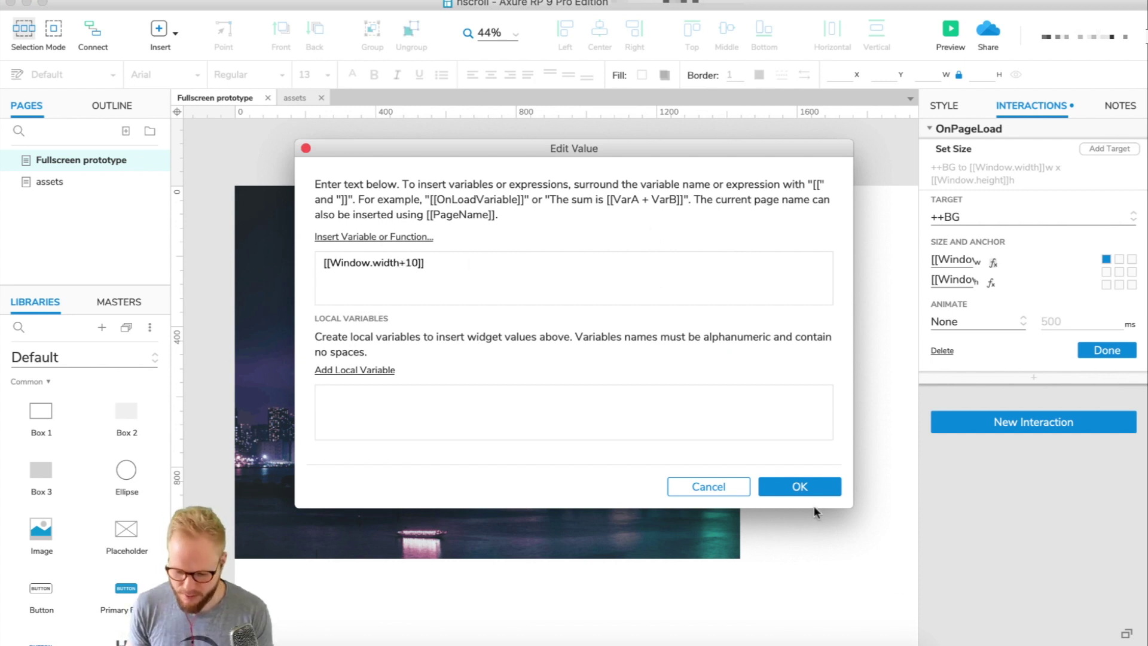
pyautogui.click(801, 488)
pyautogui.click(991, 282)
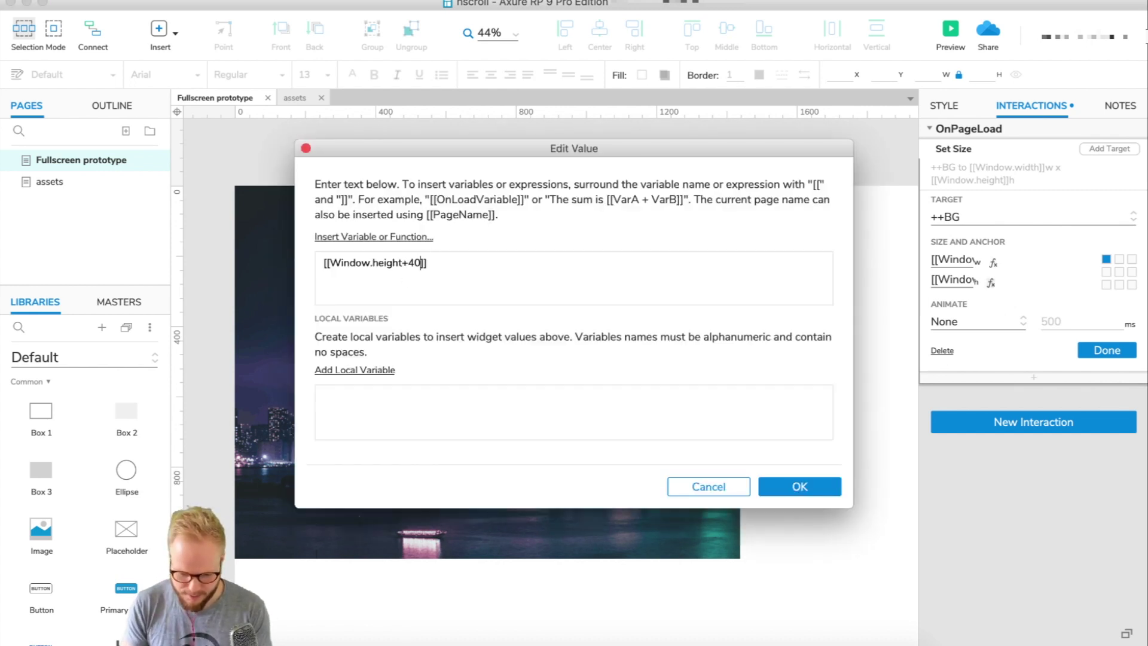
pyautogui.press('BackSpace')
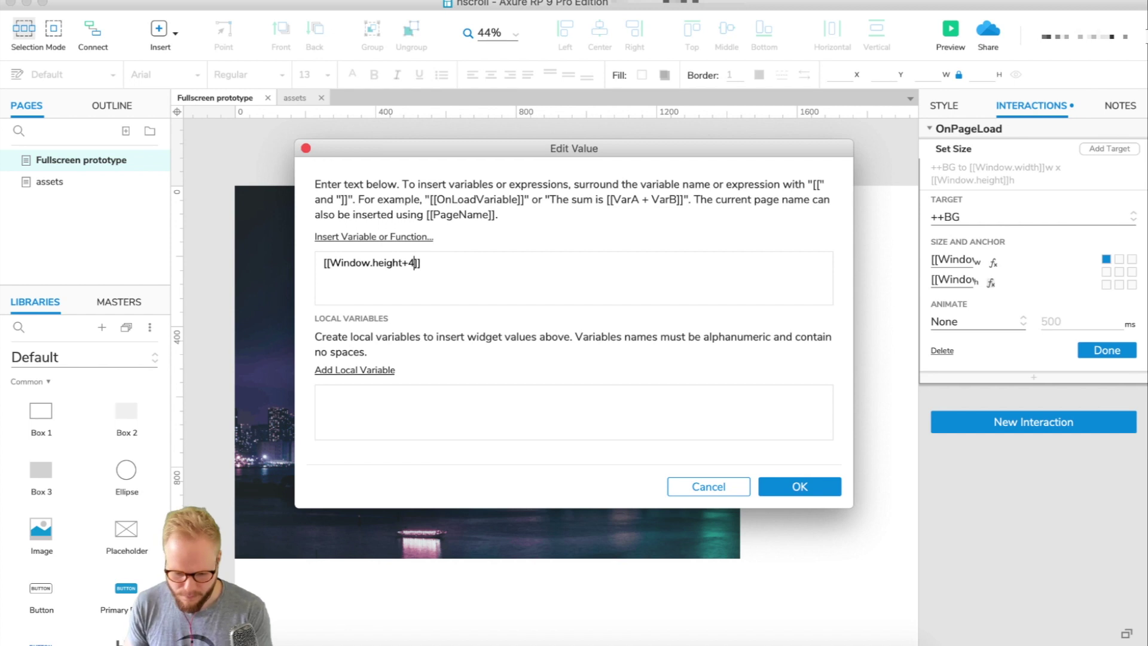
pyautogui.click(800, 485)
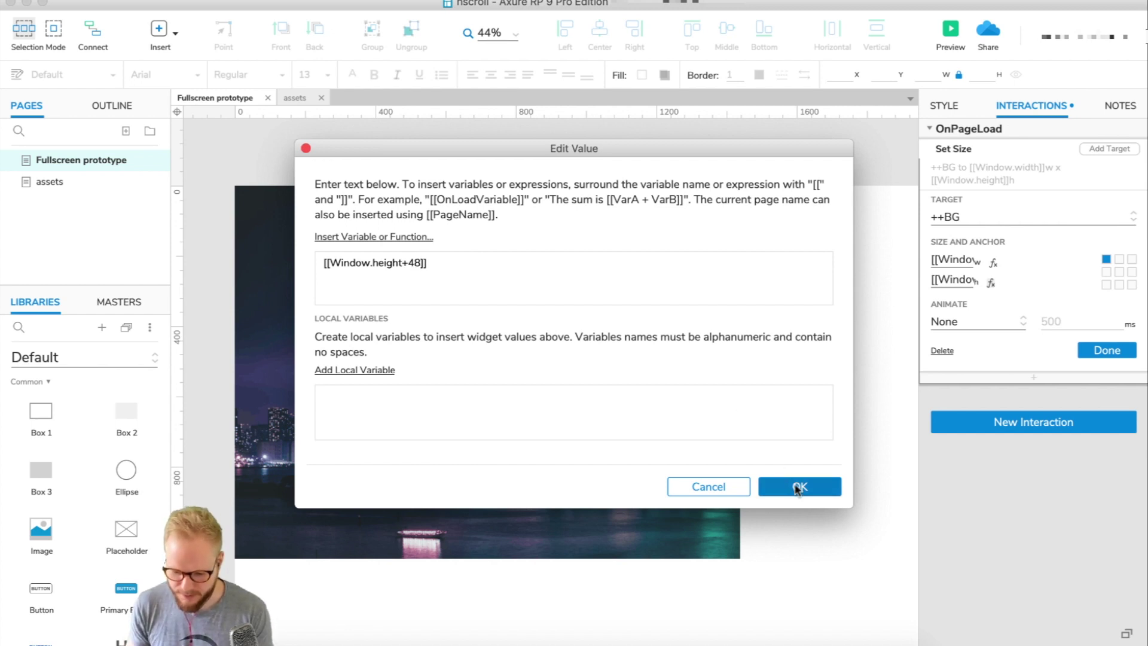
pyautogui.click(804, 212)
pyautogui.click(950, 30)
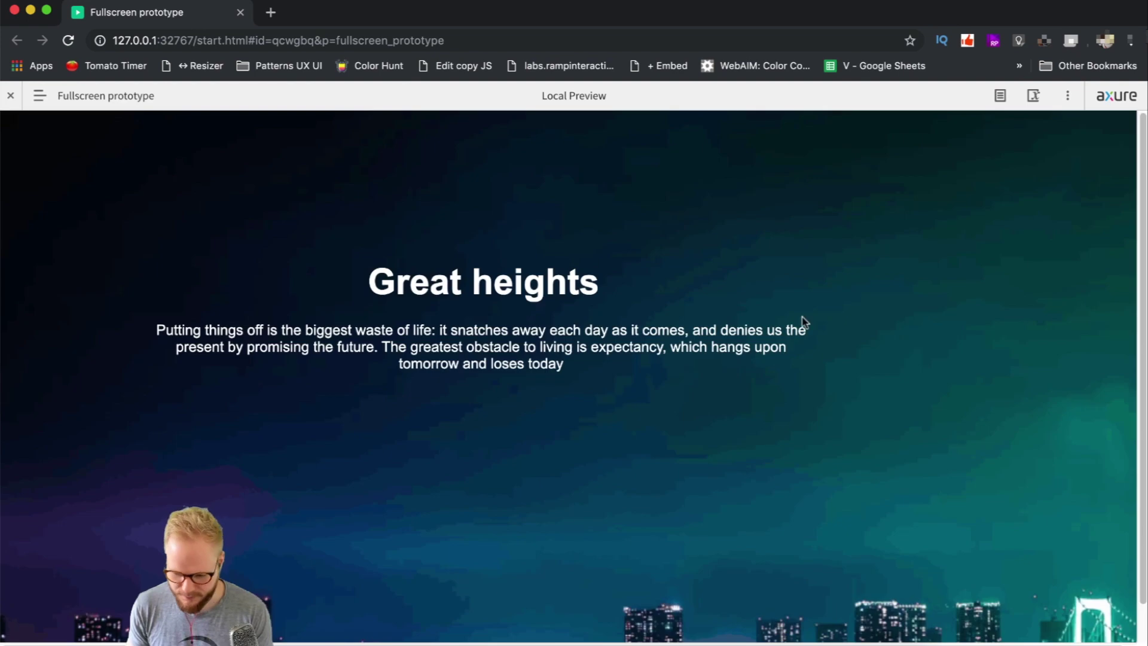
# - Hide the preview toolbar and shrink the window to test the full-window background
pyautogui.scroll(-2, 810, 342)
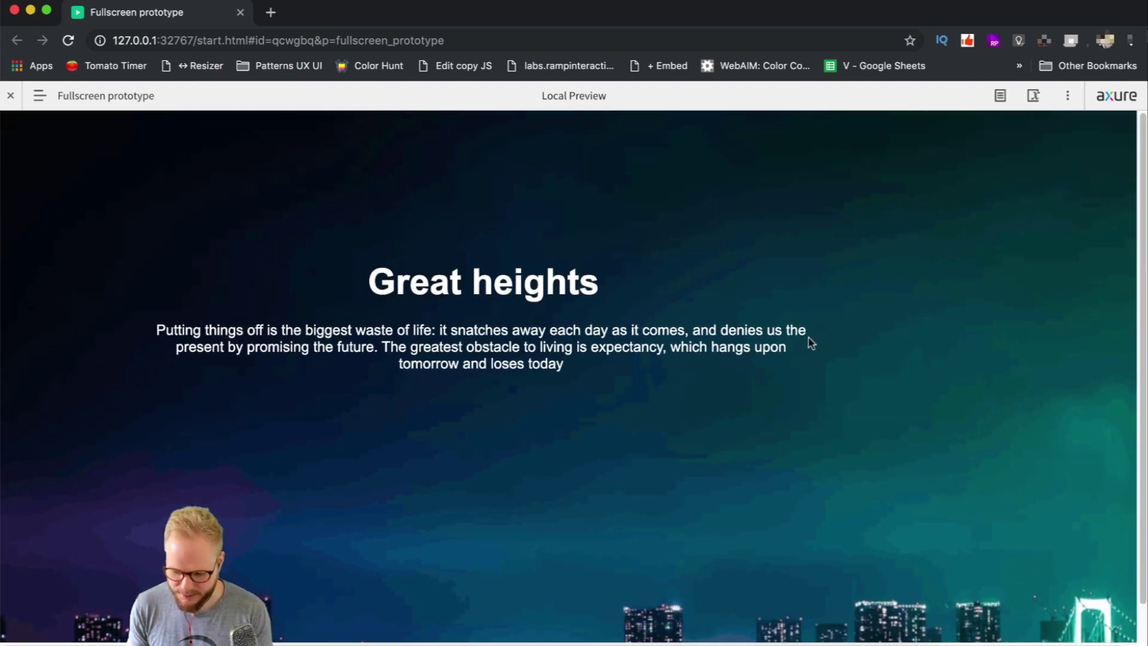
pyautogui.click(10, 95)
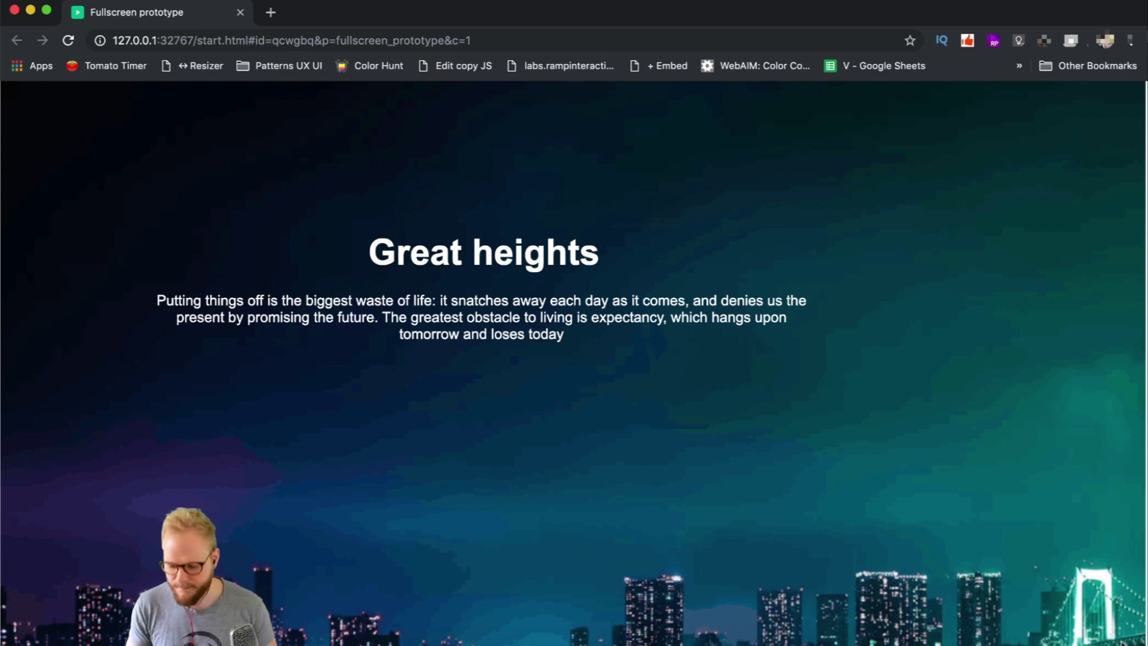
pyautogui.moveTo(1145, 643)
pyautogui.mouseDown()
pyautogui.moveTo(923, 643)
pyautogui.moveTo(763, 584)
pyautogui.moveTo(1145, 643)
pyautogui.mouseUp()
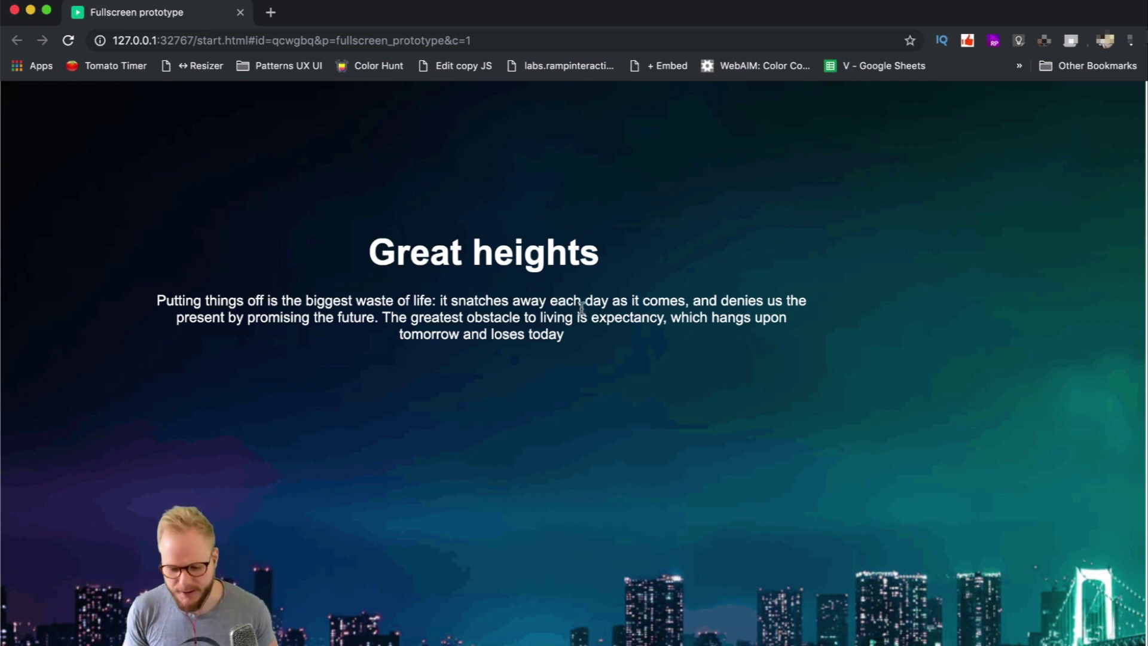
# - Select the heading and paragraph text to inspect it, then close the Chrome preview
pyautogui.moveTo(586, 335); pyautogui.dragTo(182, 261)
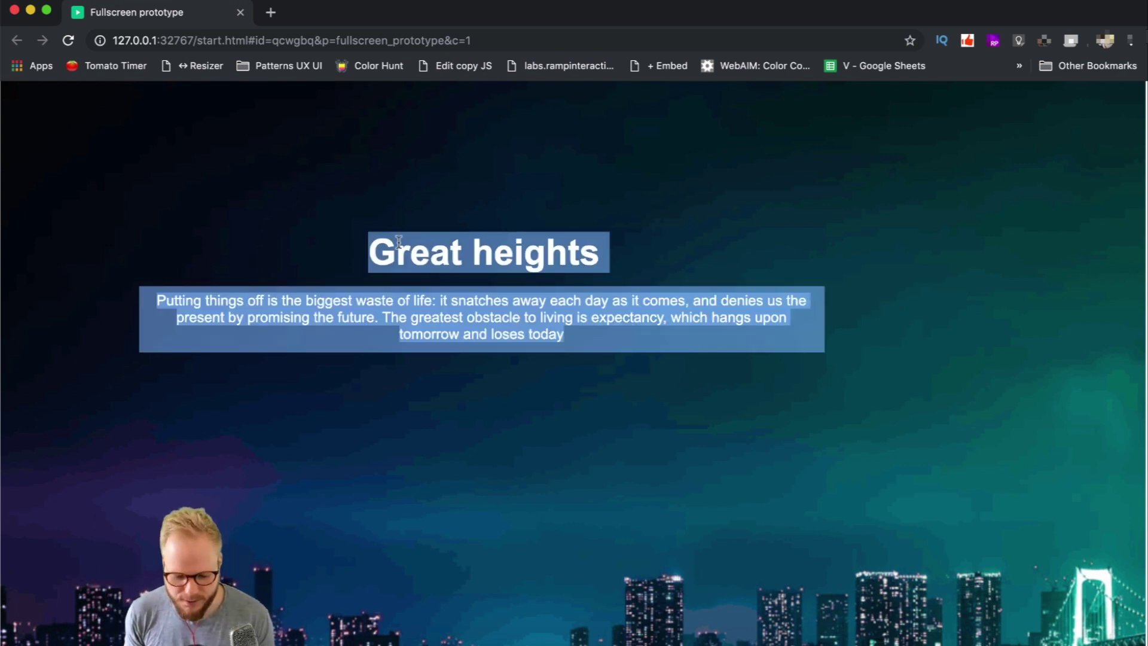
pyautogui.click(399, 242)
pyautogui.moveTo(357, 235); pyautogui.dragTo(636, 358)
pyautogui.click(531, 315)
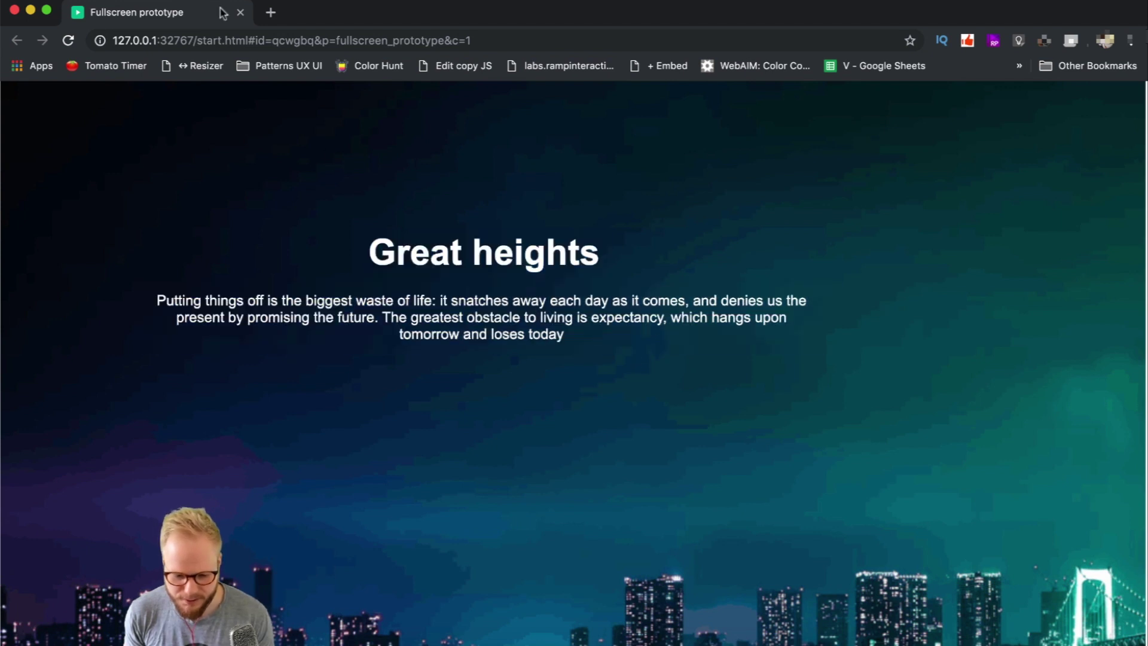
pyautogui.click(240, 13)
pyautogui.press('super+a')
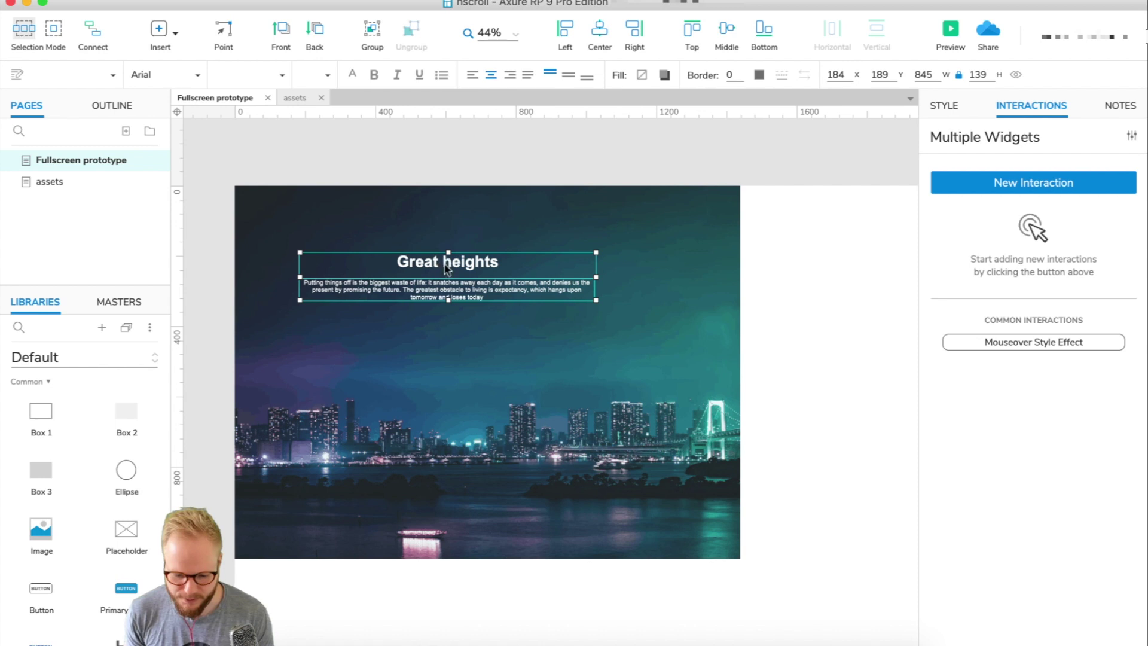
# - Wrap the heading and paragraph in a dynamic panel named ++Text
pyautogui.rightClick(445, 268)
pyautogui.click(515, 635)
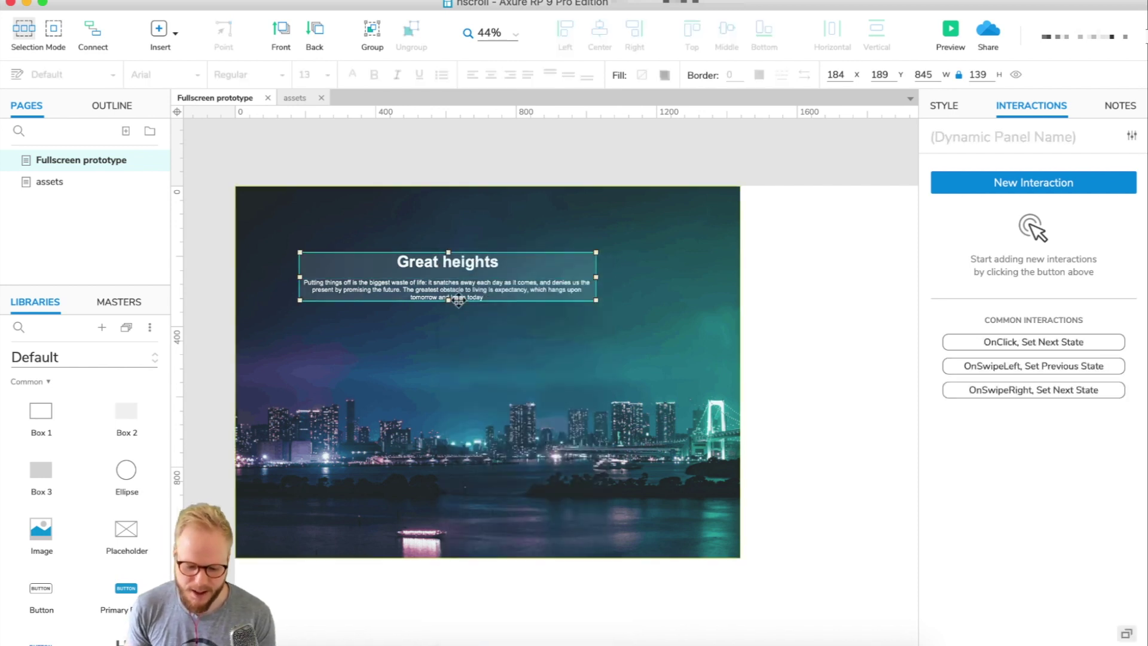
pyautogui.click(1010, 138)
pyautogui.write('++')
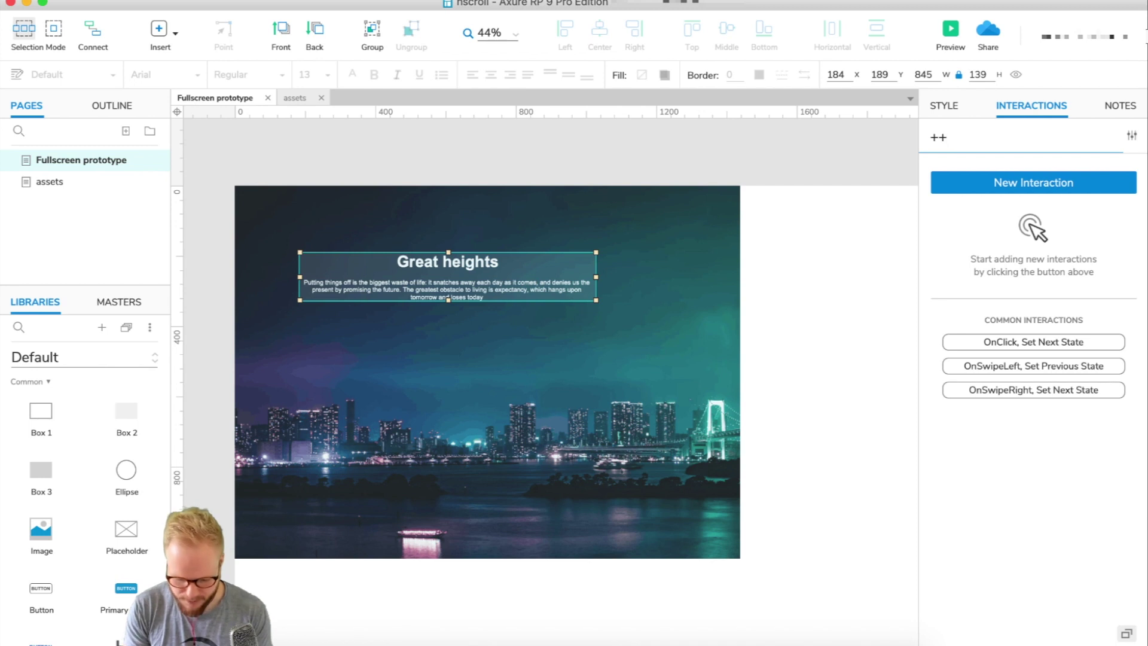
pyautogui.write('Text')
pyautogui.press('Return')
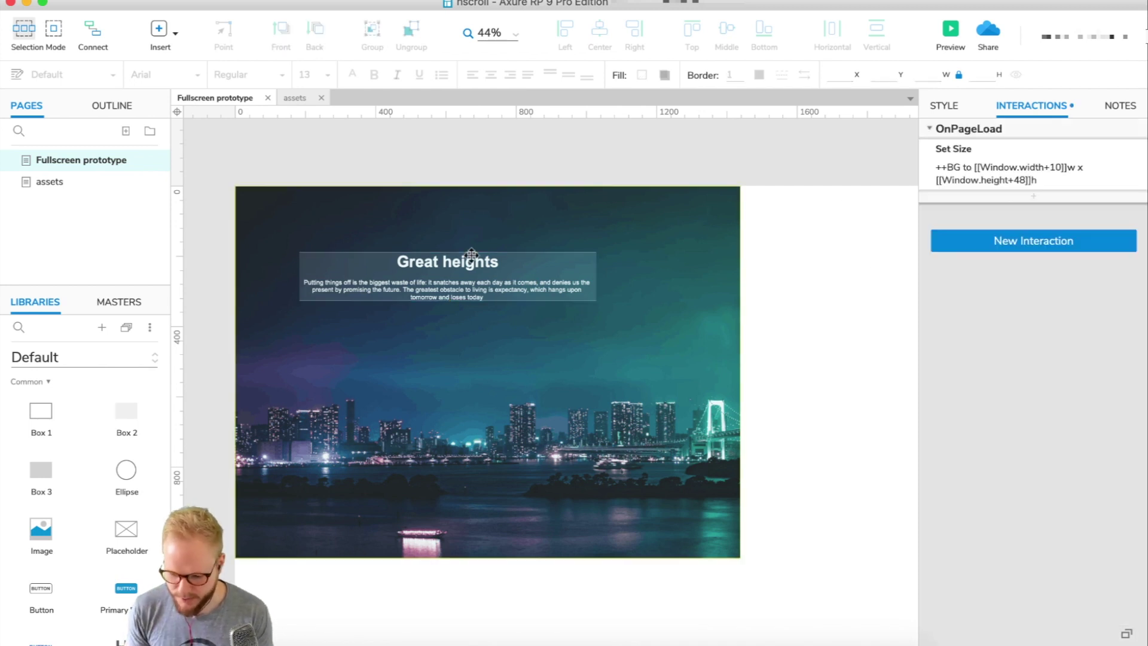
# - Pin ++Text to the browser at Center and Middle, then preview the page
pyautogui.click(472, 254)
pyautogui.click(945, 106)
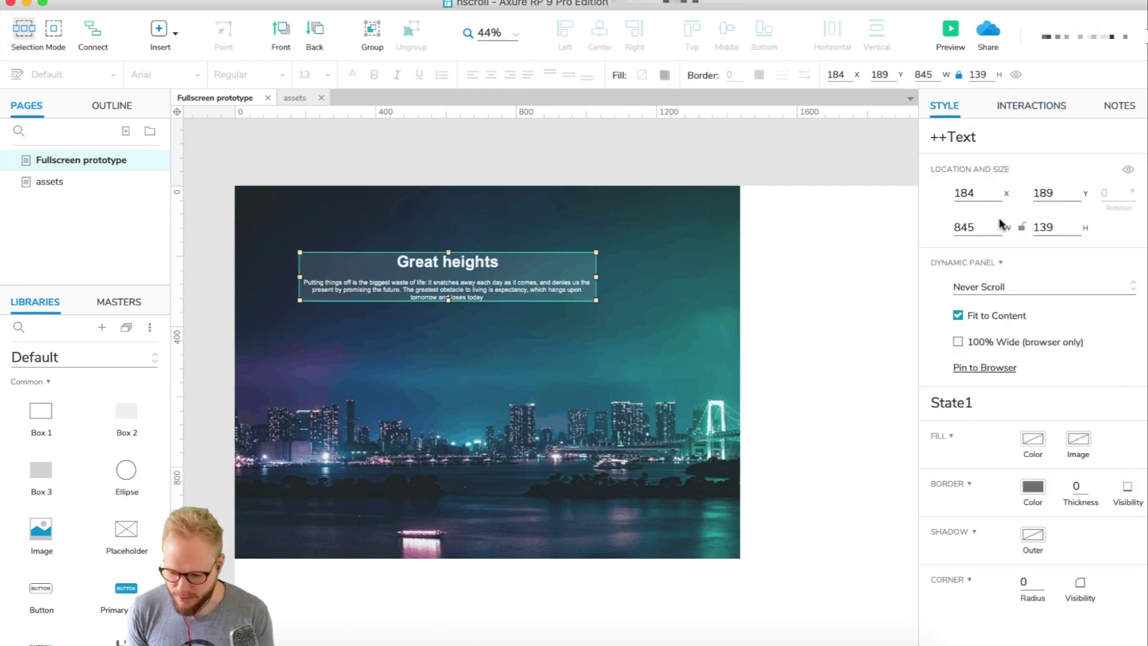
pyautogui.click(994, 368)
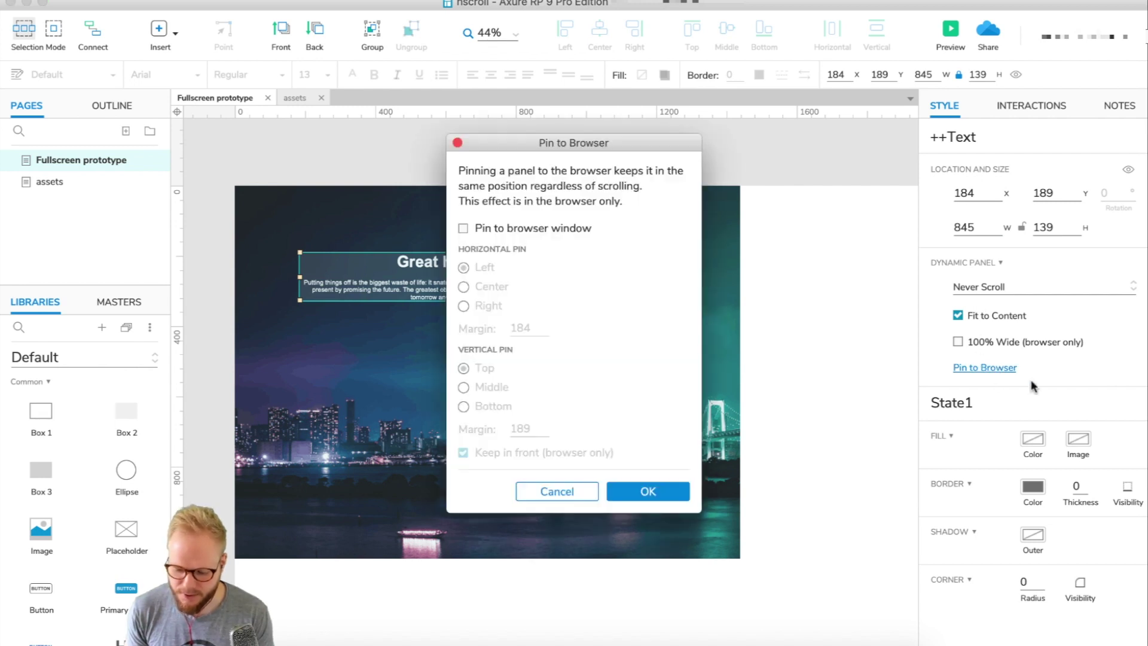
pyautogui.click(463, 228)
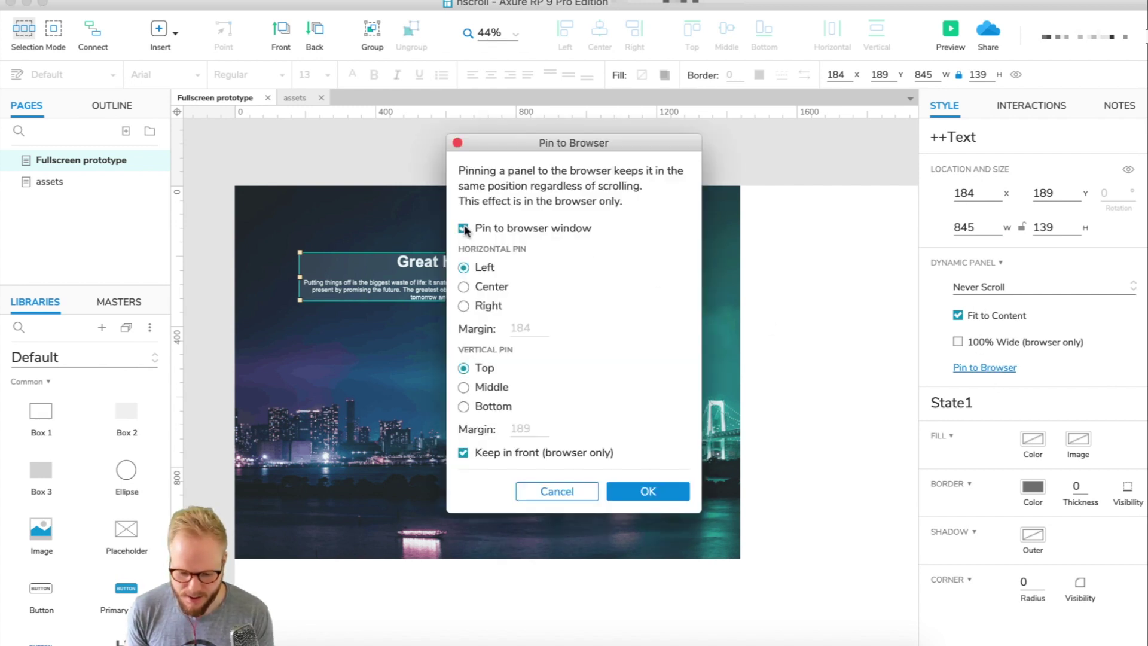
pyautogui.click(463, 287)
pyautogui.click(464, 386)
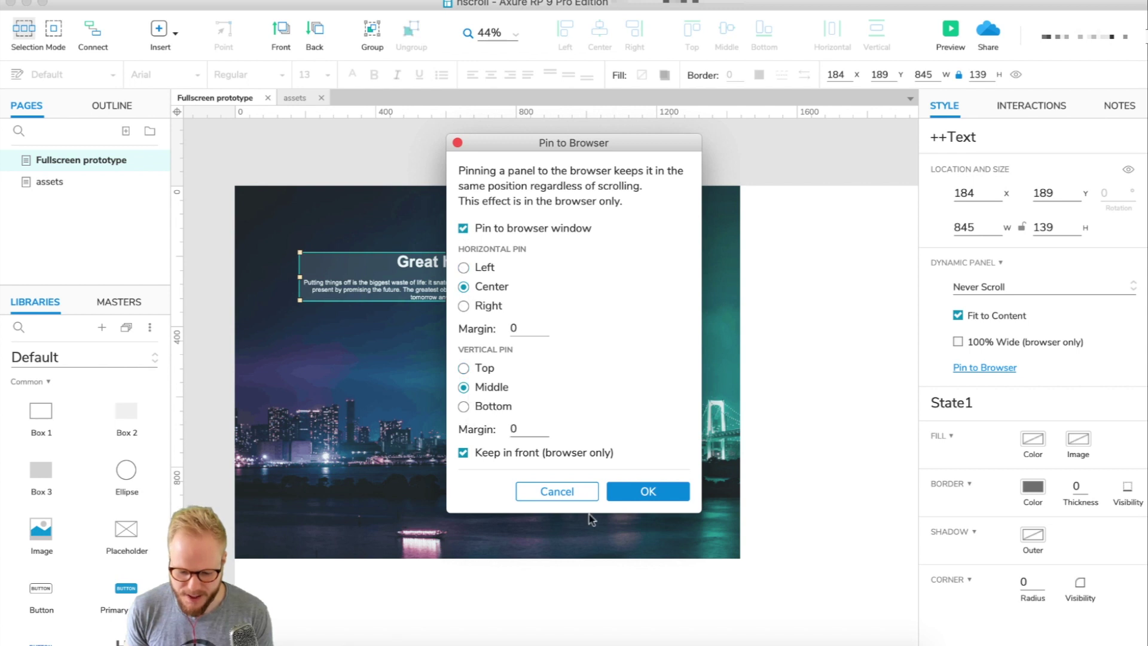
pyautogui.click(665, 498)
pyautogui.click(830, 322)
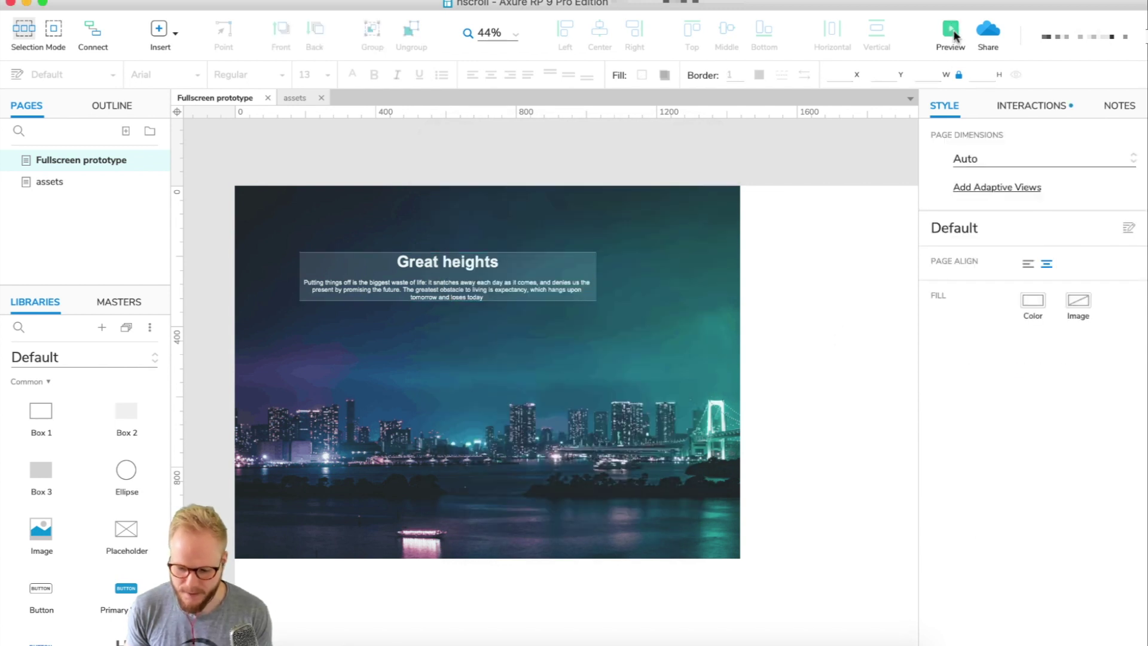
pyautogui.click(954, 36)
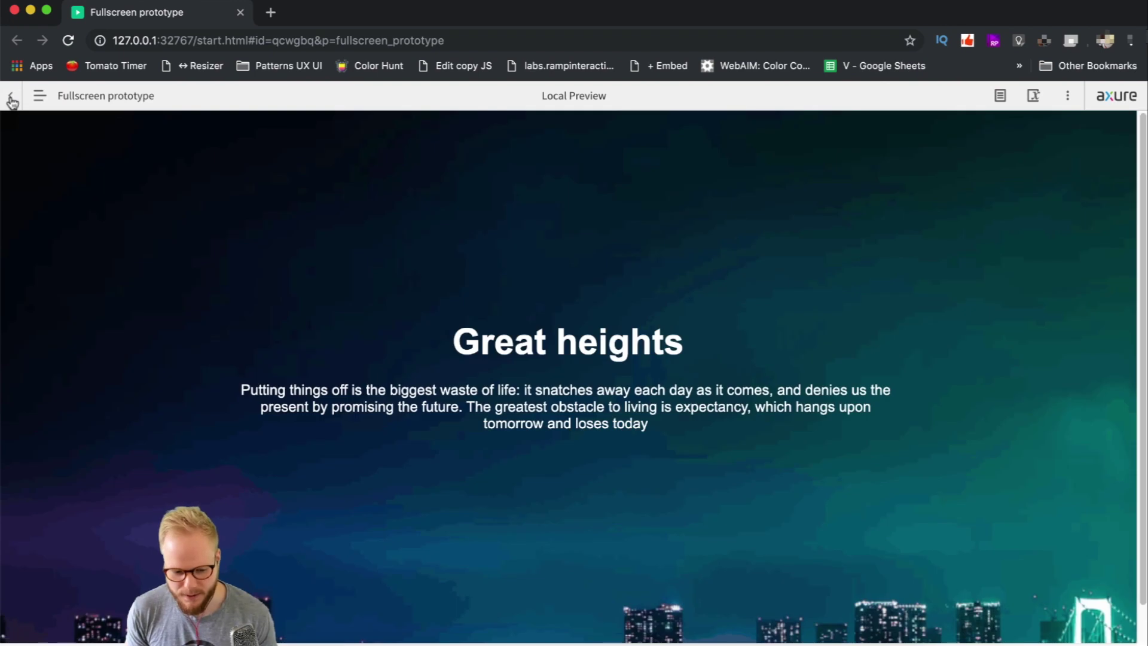
# - Hide the toolbar and shrink the Chrome window to confirm the Great heights text stays centred
pyautogui.click(12, 99)
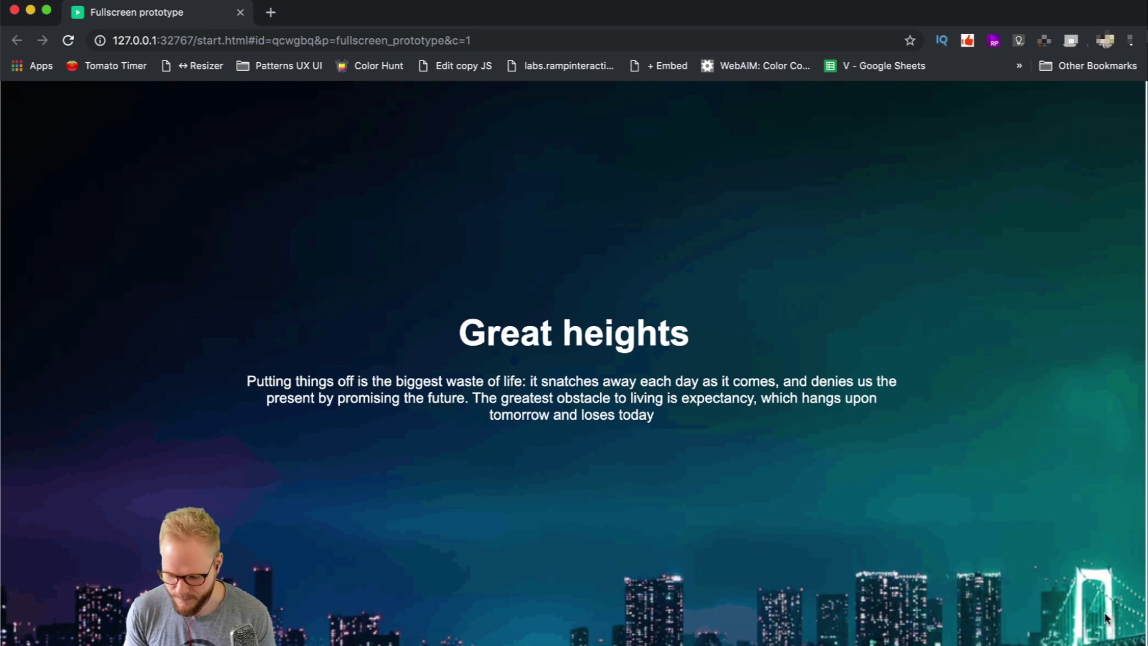
pyautogui.click(572, 437)
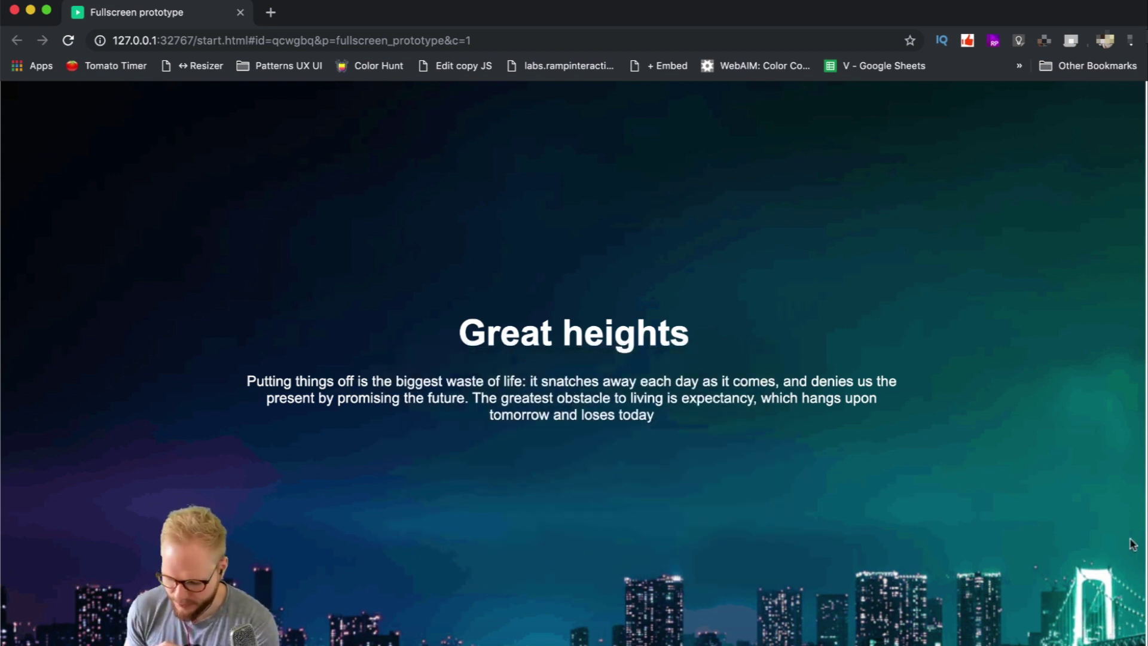
pyautogui.moveTo(1139, 599)
pyautogui.mouseDown()
pyautogui.moveTo(595, 599)
pyautogui.moveTo(1145, 591)
pyautogui.mouseUp()
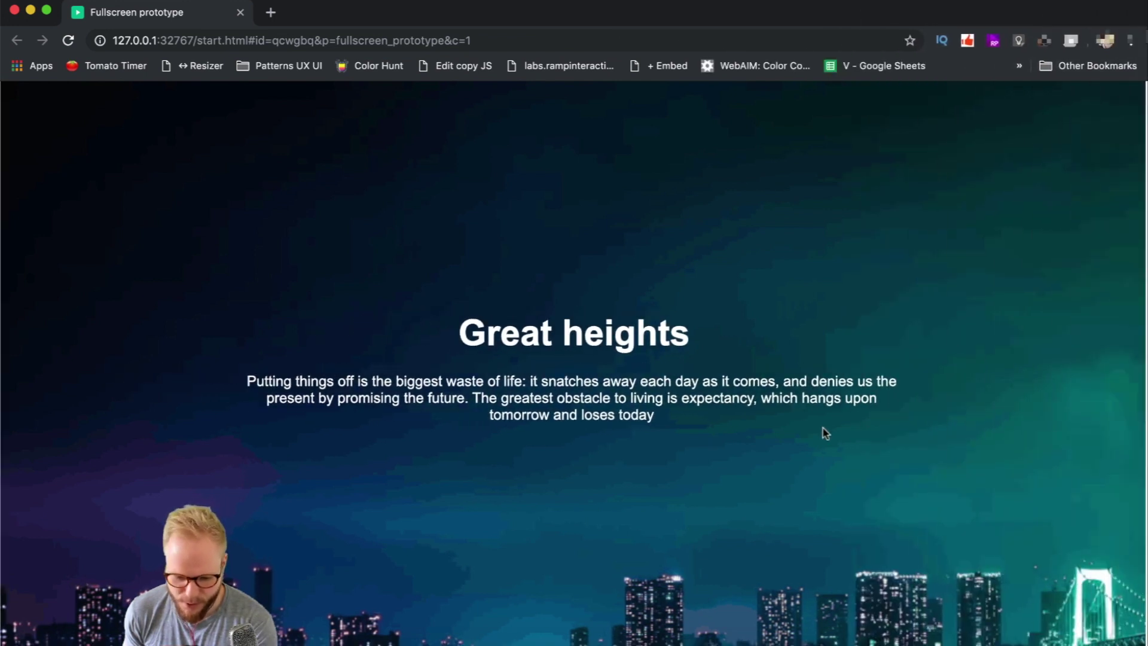